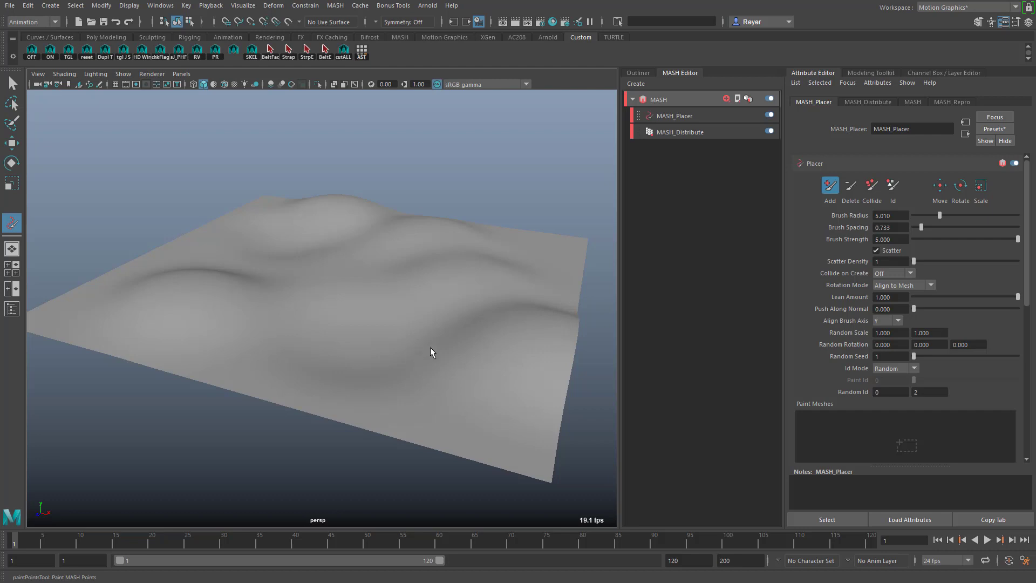
Orbit the perspective view around the terrain and the three floating shapes
mouse_move(543, 285)
mouse_down()
mouse_move(456, 368)
mouse_move(178, 322)
mouse_move(173, 308)
mouse_move(194, 296)
mouse_move(376, 298)
mouse_move(461, 280)
mouse_move(453, 259)
mouse_move(418, 251)
mouse_move(258, 267)
mouse_up()
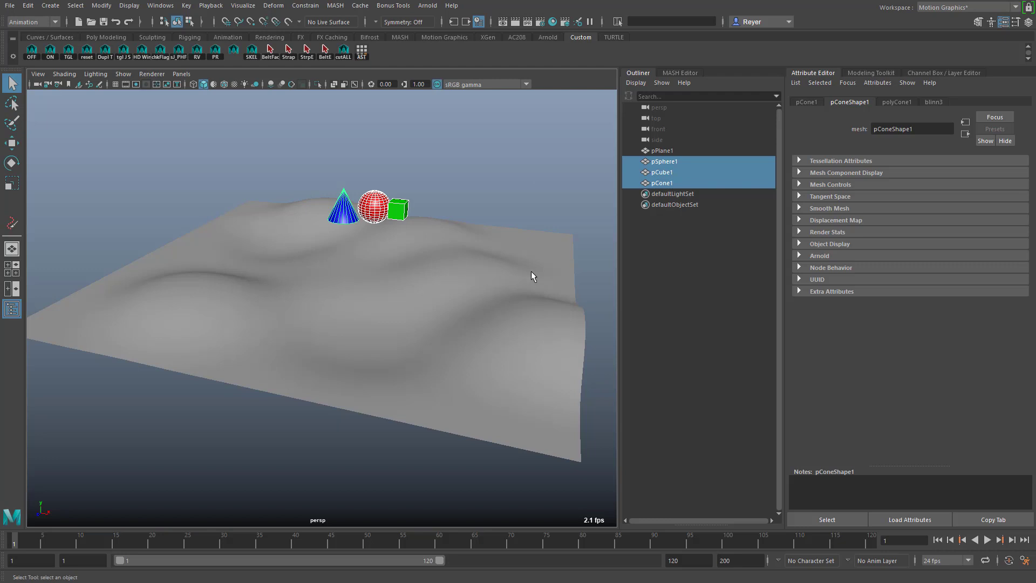
Set the three shapes' Translate Y to 0 and Scale XYZ to 1
alt+drag(527, 358, 485, 363)
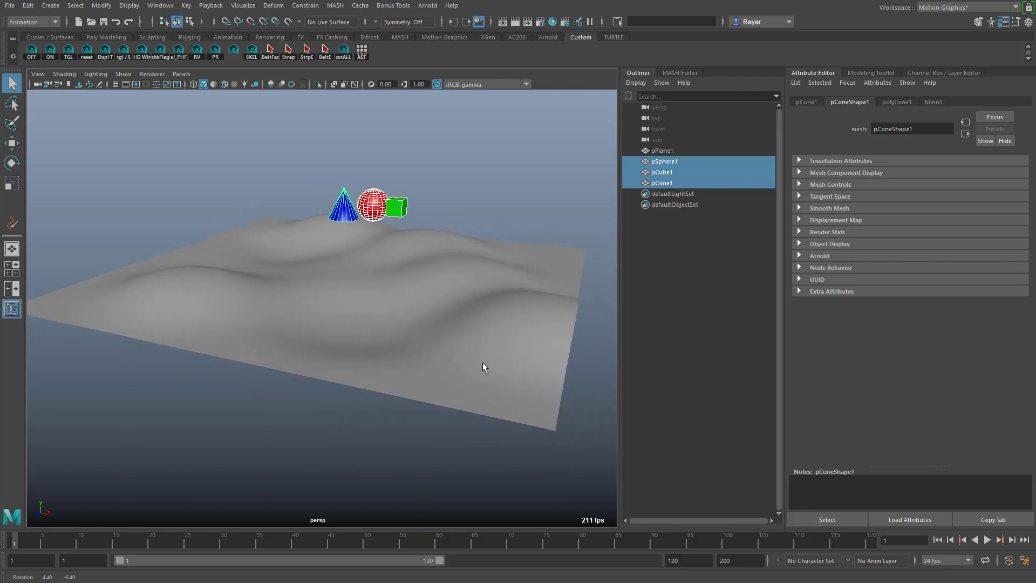
click(961, 75)
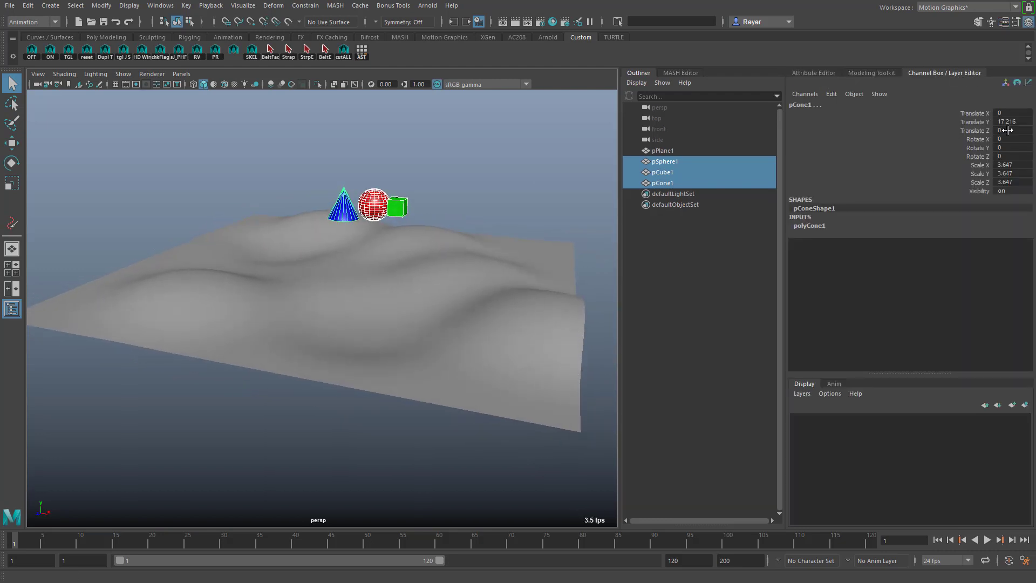
click(1015, 121)
double_click(1020, 121)
text(0)
key(Return)
drag(1024, 164, 1024, 174)
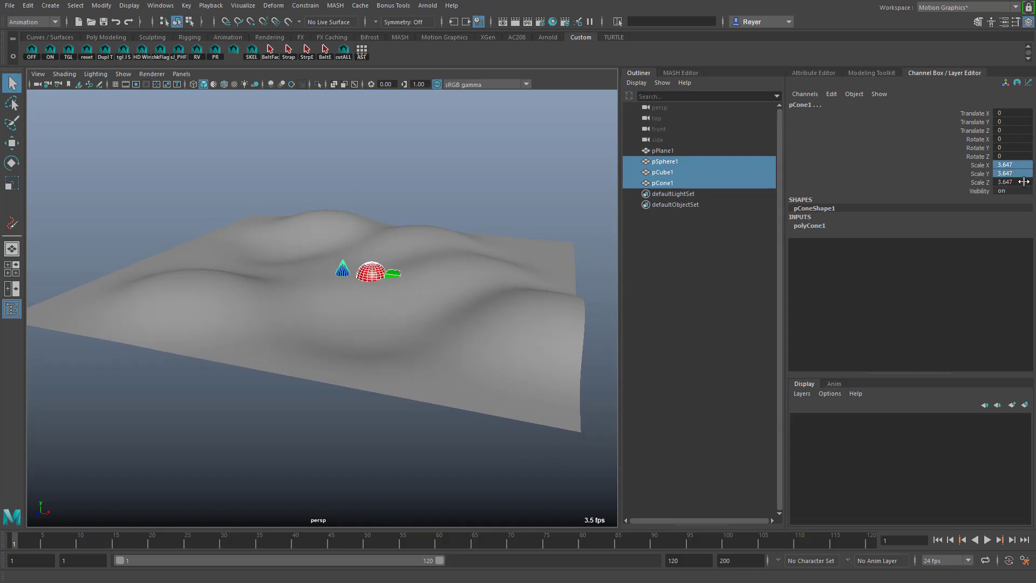
text(1)
key(Return)
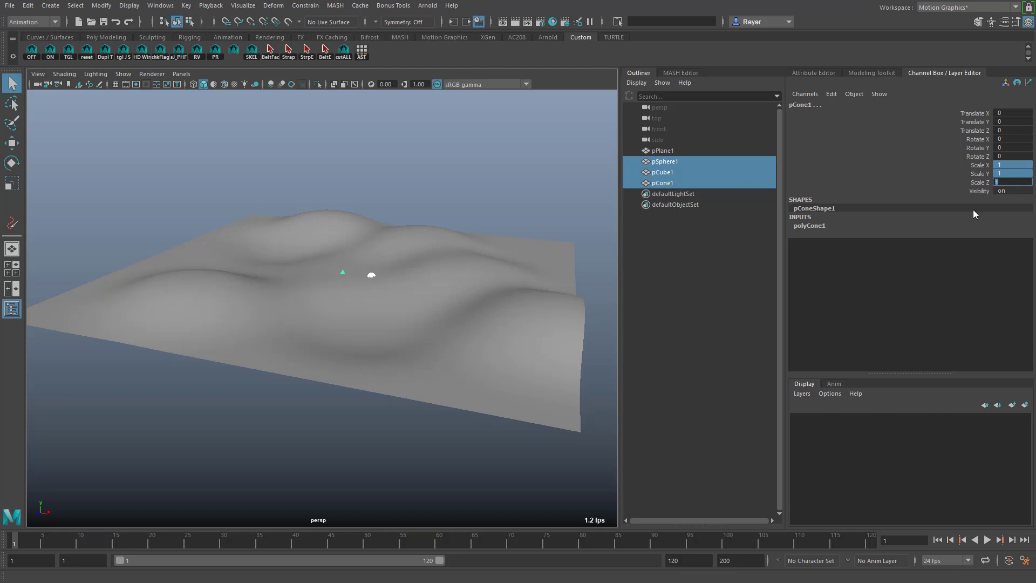
alt+drag(458, 303, 459, 281)
Create a MASH network and reduce its Distribute Number of Points to 0
click(681, 72)
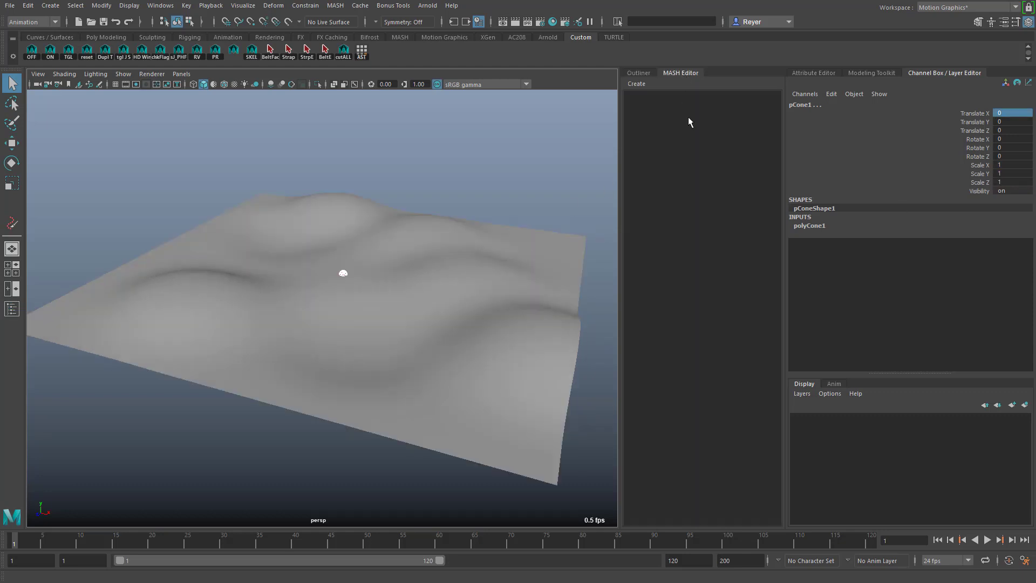
click(636, 83)
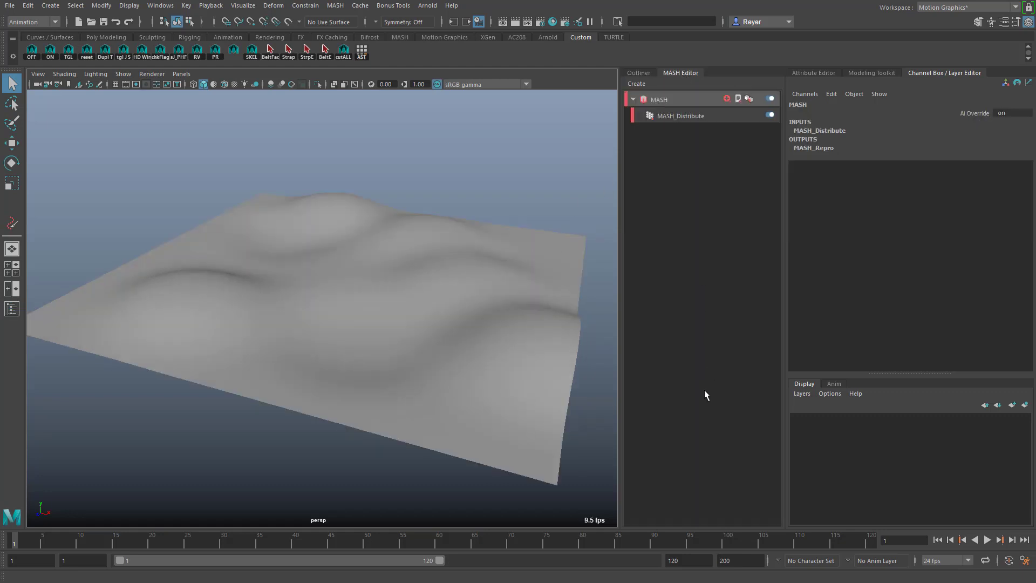
double_click(708, 111)
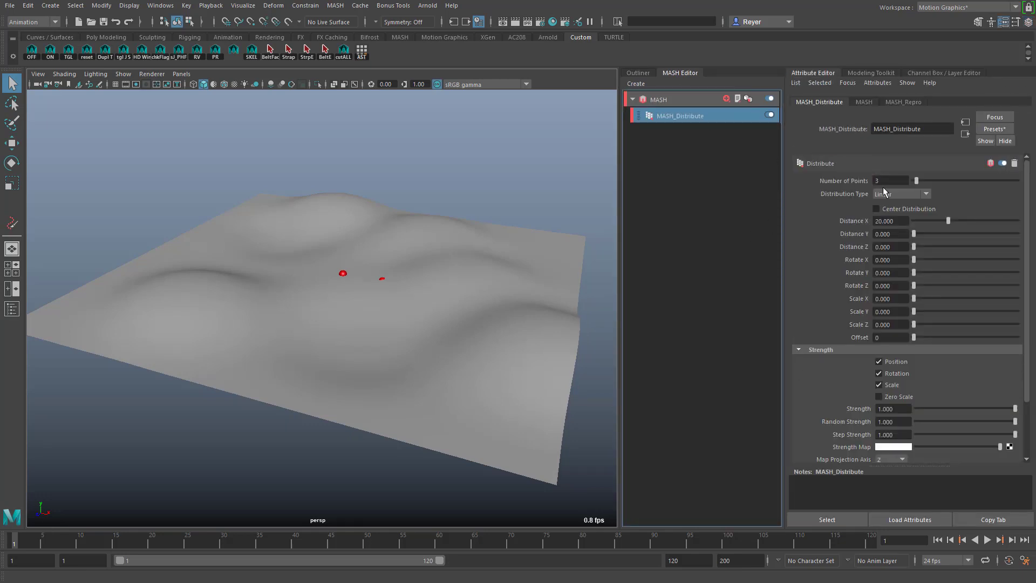
drag(915, 178, 892, 180)
click(724, 100)
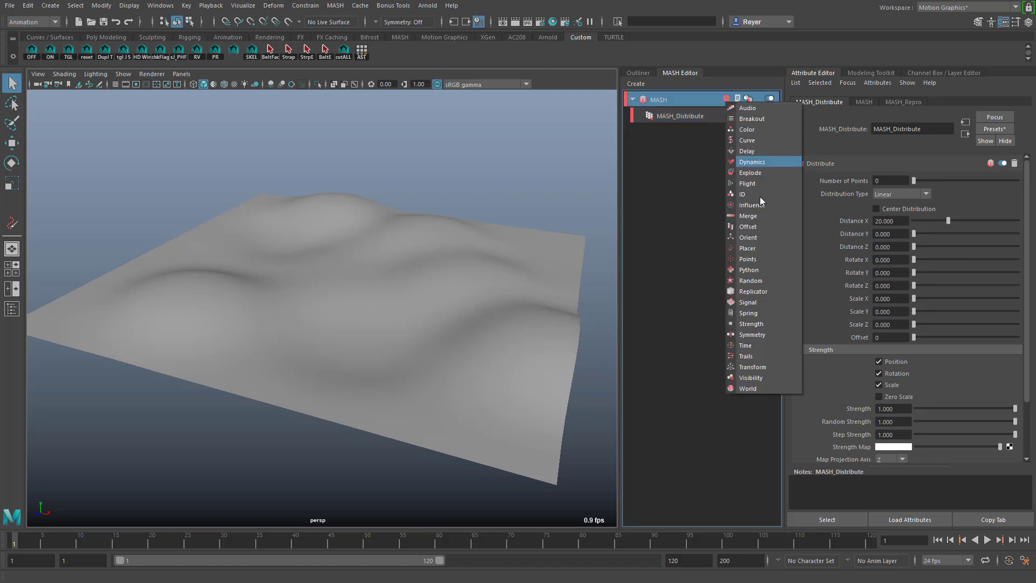
Add a Placer node, paint a test stroke on the terrain, then undo it
click(763, 247)
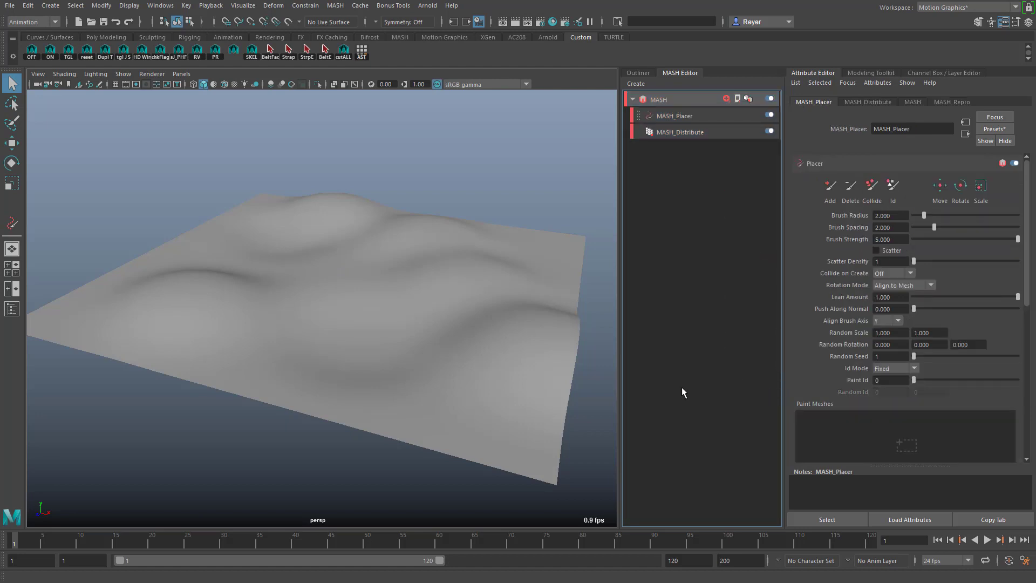
click(831, 187)
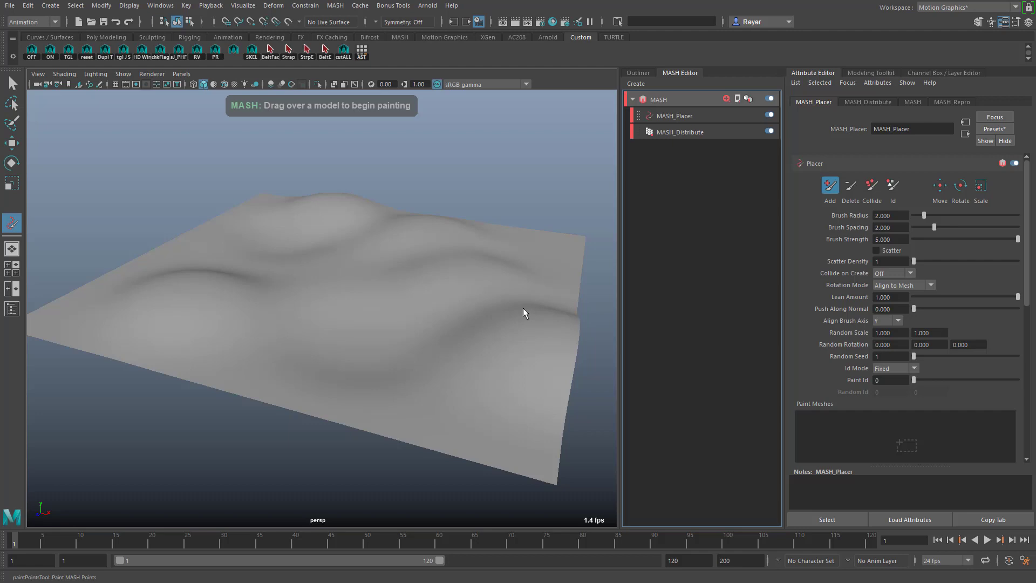
drag(537, 262, 330, 347)
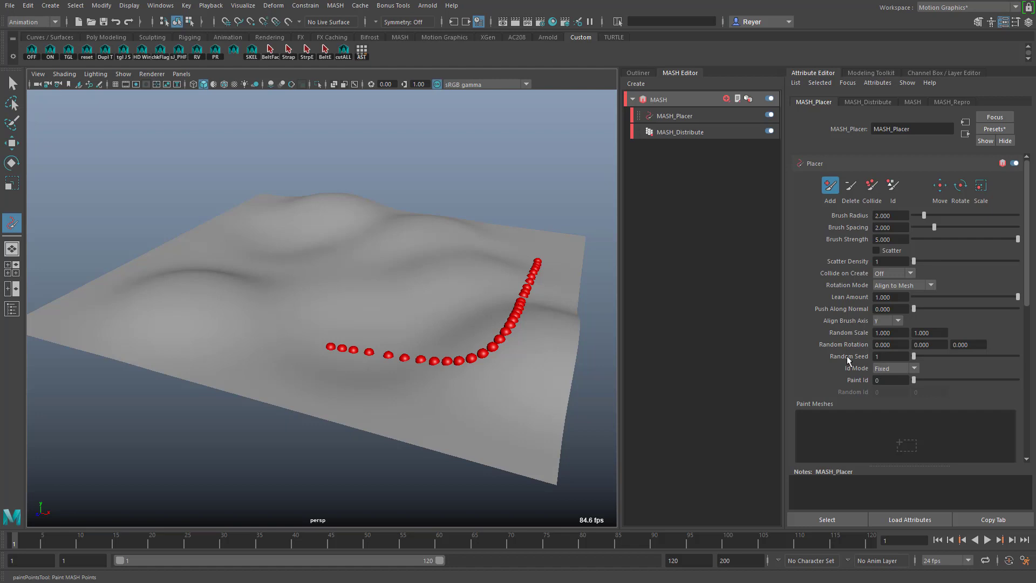
key(ctrl+z)
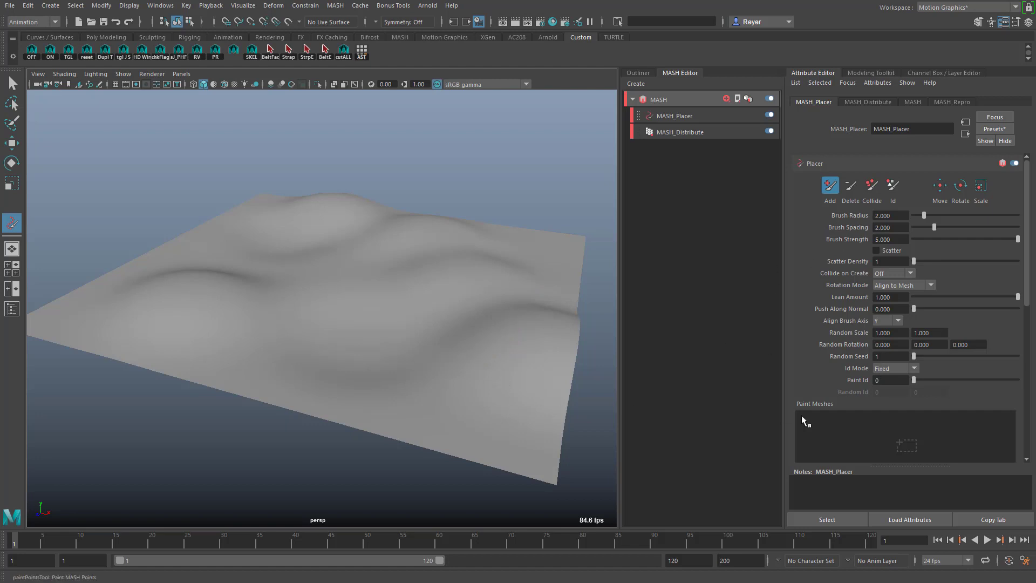
Set Placer Id Mode to Random with Random Id up to 2, Brush Spacing 0.82, Scatter on
click(895, 389)
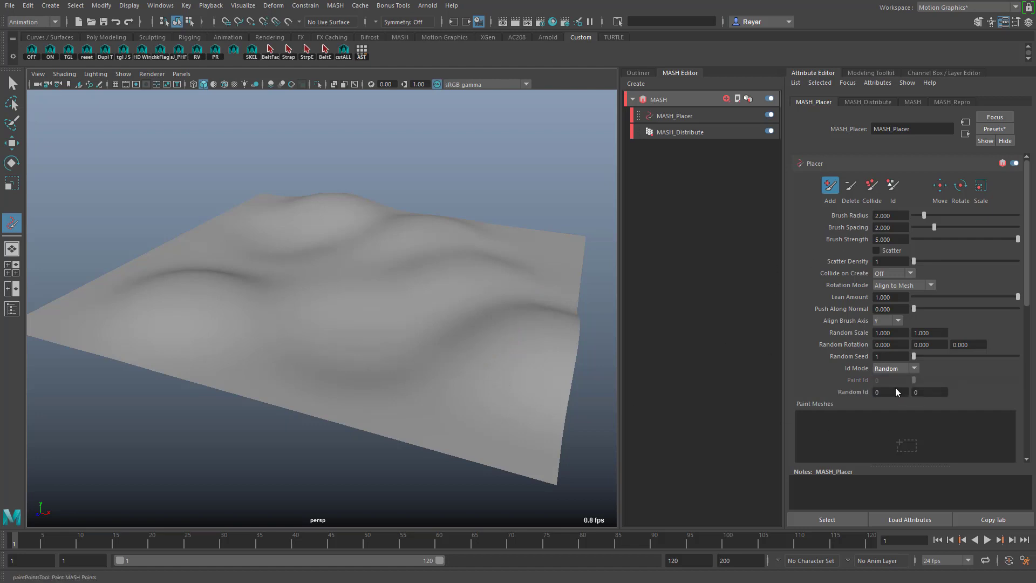
click(920, 392)
text(2)
key(Return)
ctrl+drag(901, 227, 879, 227)
click(877, 251)
Paint trails of mixed shapes across the terrain with a radius-4 brush
drag(497, 384, 419, 332)
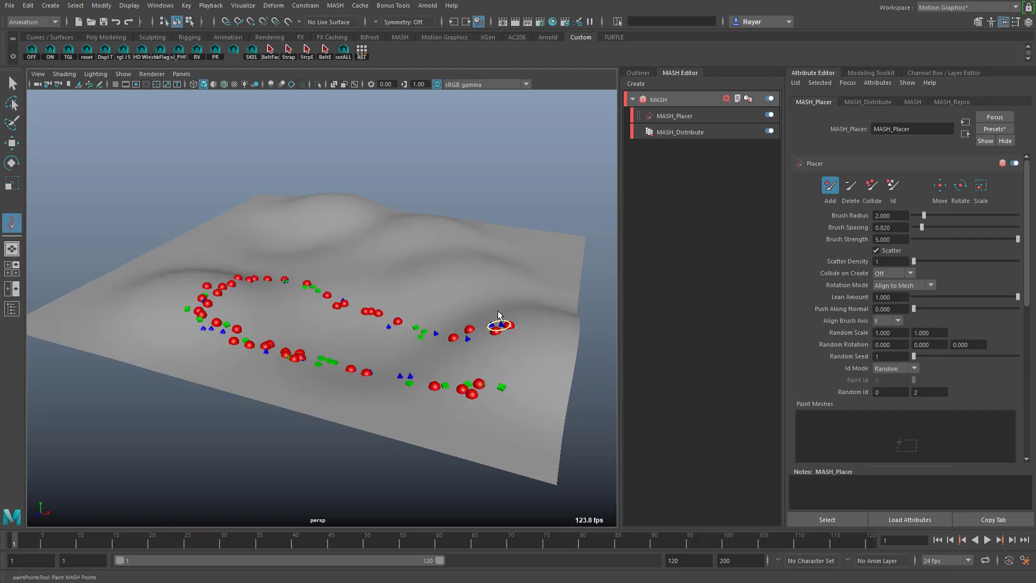
drag(419, 331, 277, 246)
key(ctrl+z)
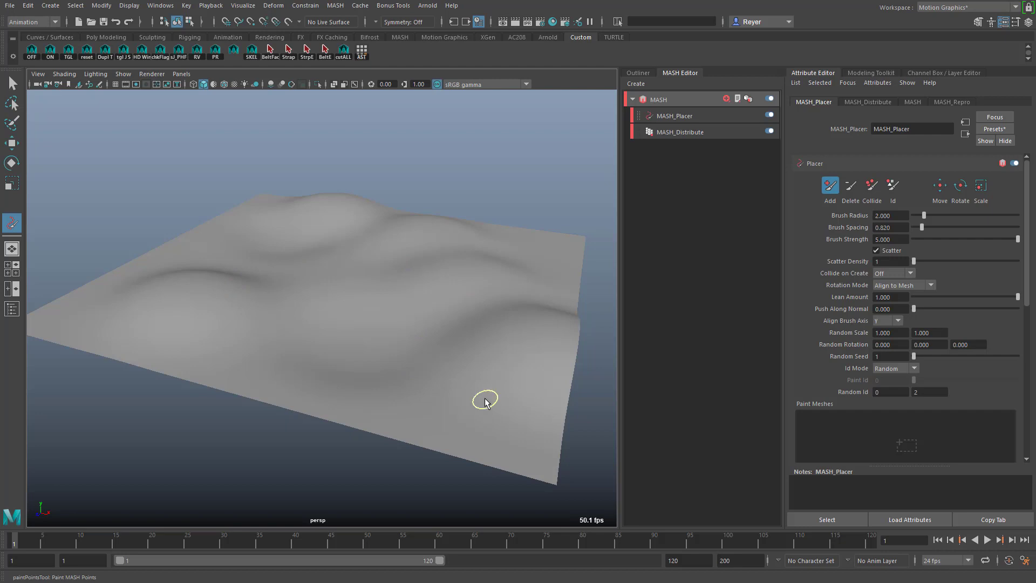
drag(485, 400, 487, 398)
mouse_move(542, 264)
mouse_down()
mouse_move(394, 383)
mouse_move(366, 229)
mouse_move(210, 338)
mouse_move(296, 338)
mouse_up()
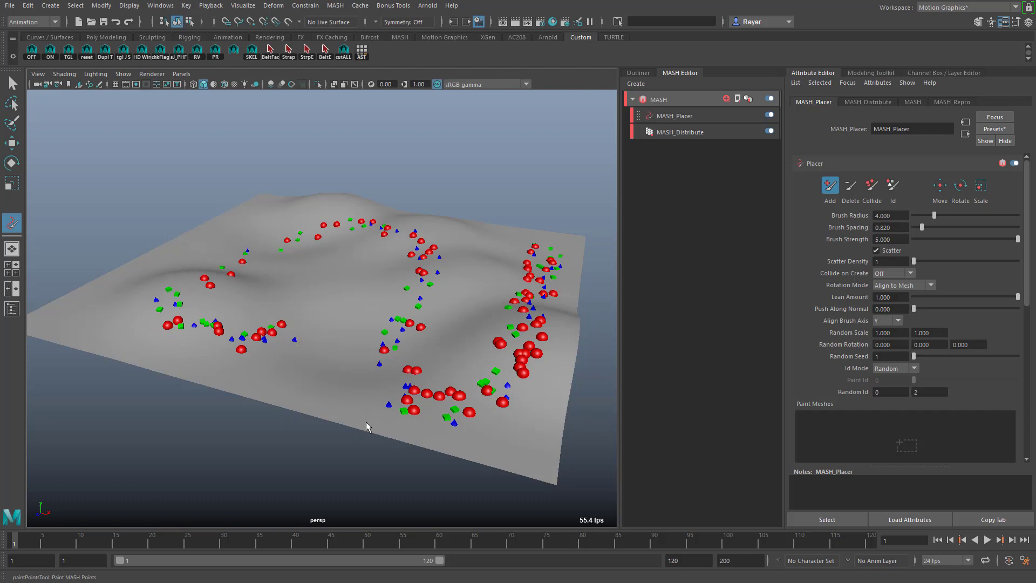
key(q)
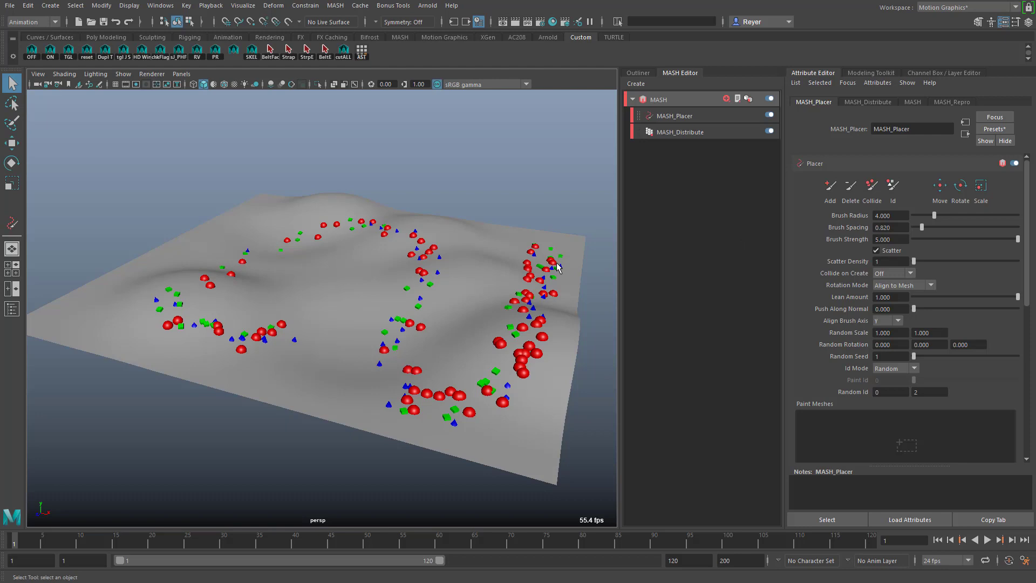
Add a Visibility node to the MASH network and test its Random Strength
click(727, 101)
click(772, 380)
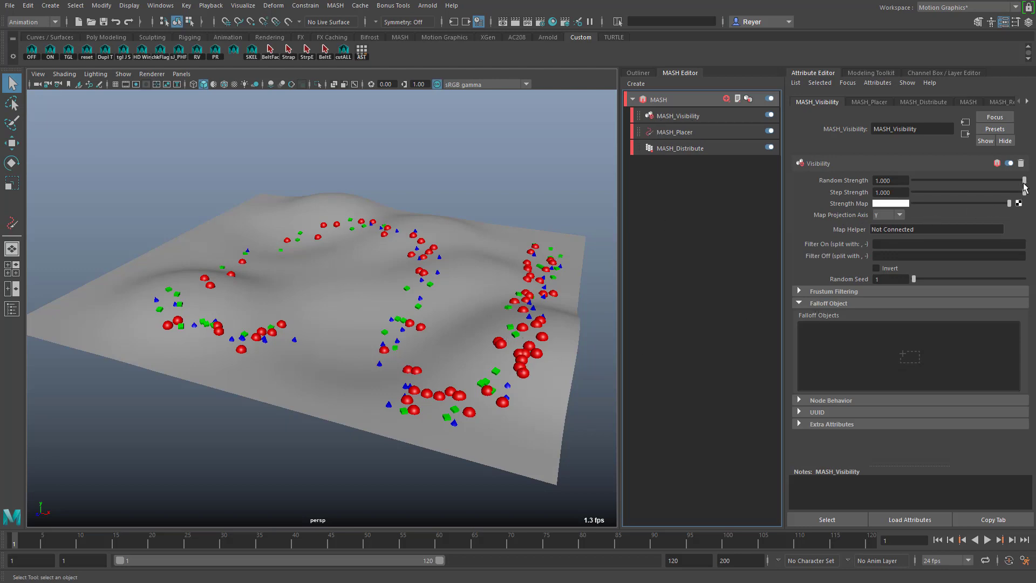
mouse_move(1023, 179)
mouse_down()
mouse_move(952, 183)
mouse_move(1028, 183)
mouse_up()
Preview how Step Strength hides instances, then set it to 0
ctrl+drag(898, 193, 843, 212)
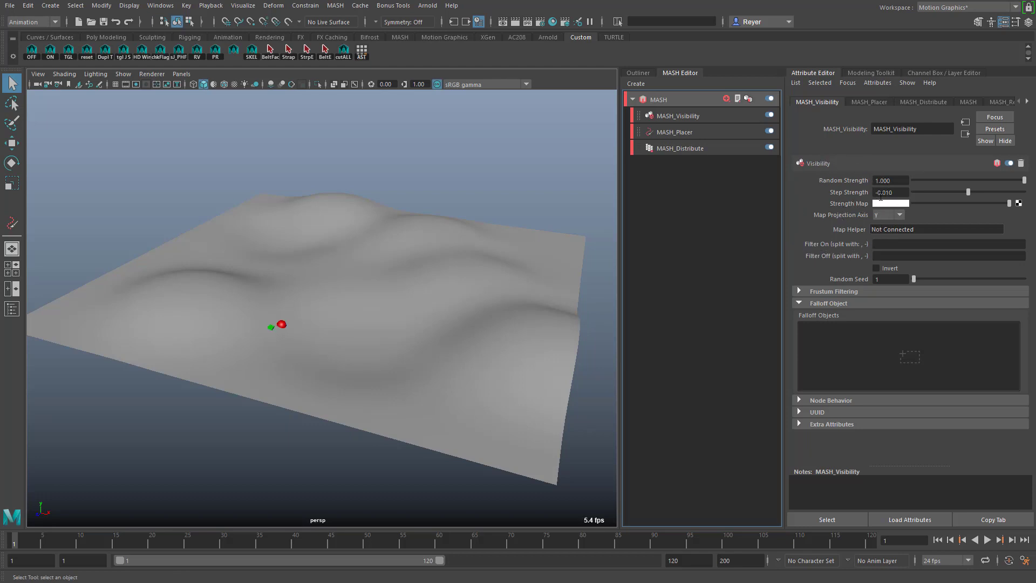
ctrl+drag(896, 193, 855, 206)
drag(931, 192, 967, 192)
click(876, 193)
text(0)
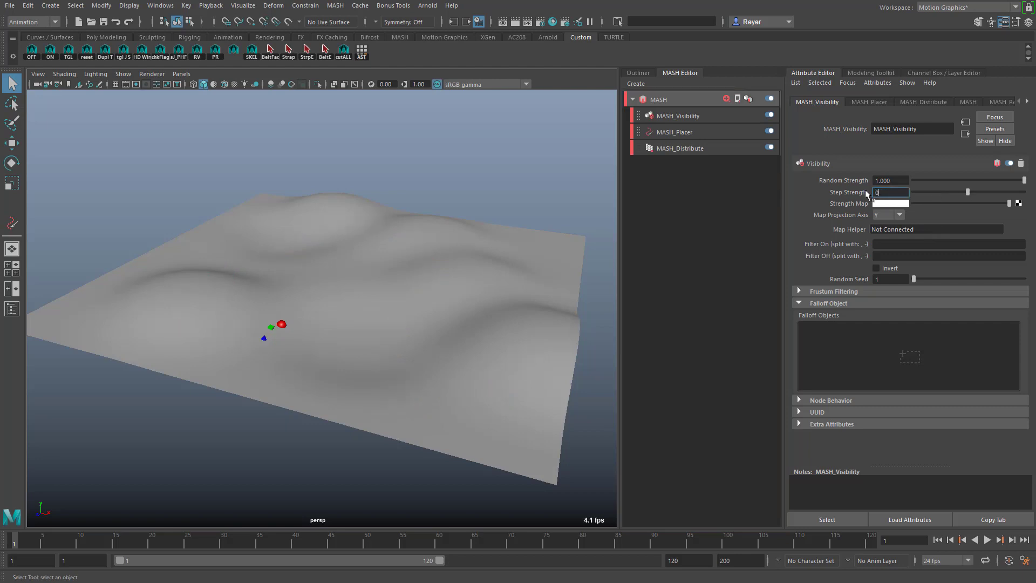
key(Return)
Raise Step Strength back to 1 and set a key on it
ctrl+drag(889, 193, 944, 197)
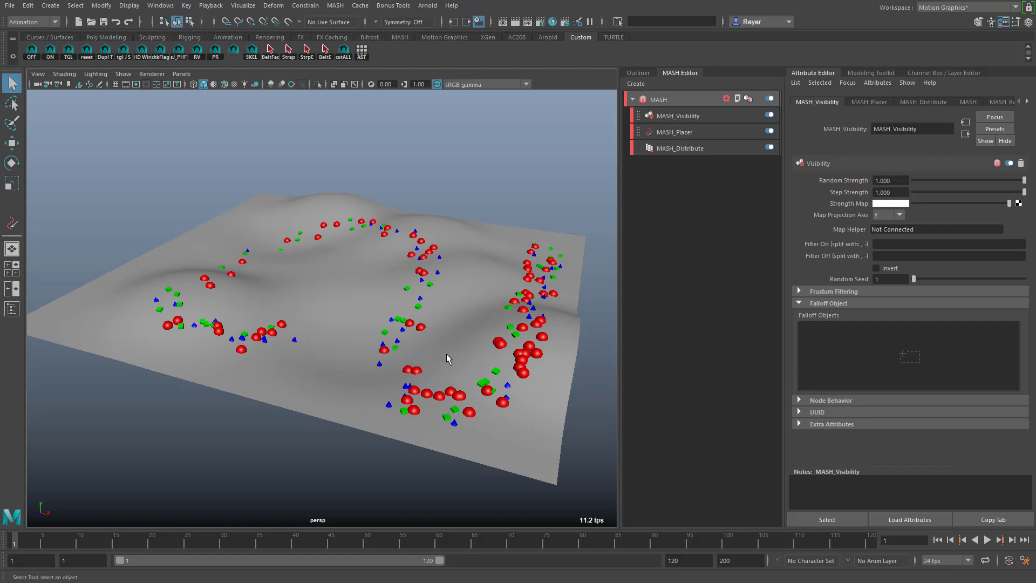
right_click(840, 188)
click(863, 208)
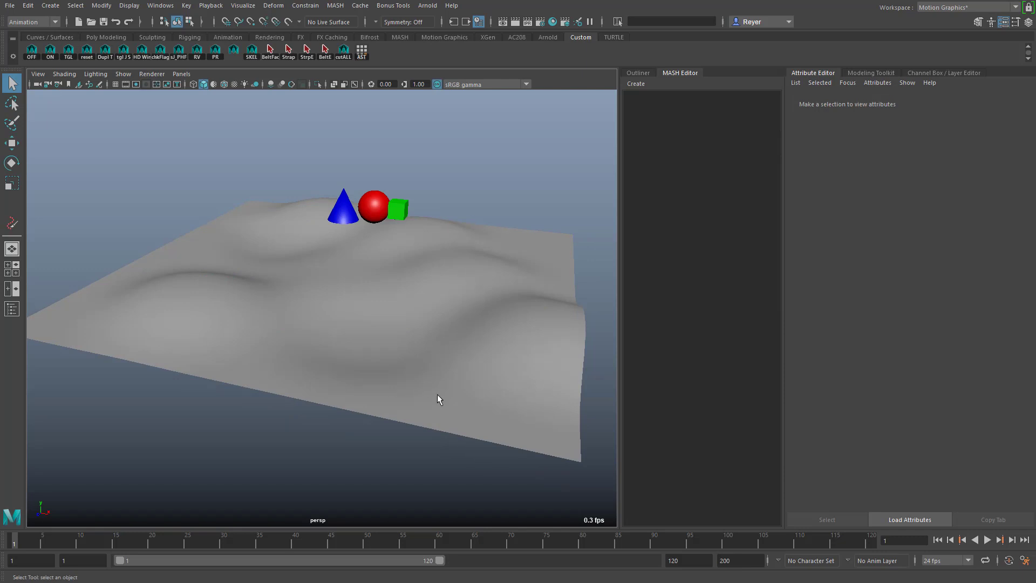
Select pSphere1, pCube1 and pCone1 and set Translate Y 0, Scale XYZ 1
alt+drag(380, 394, 384, 384)
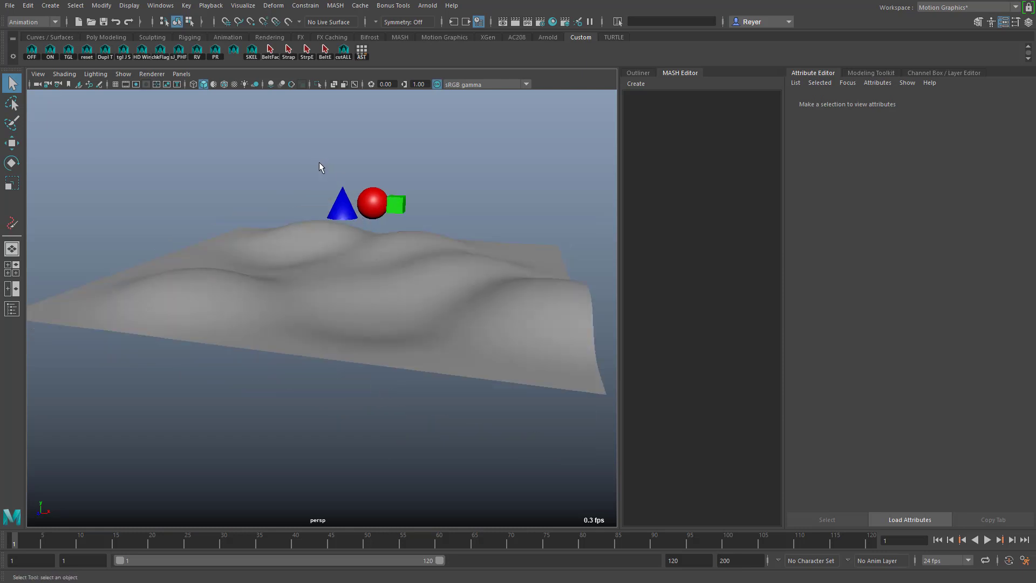
click(633, 76)
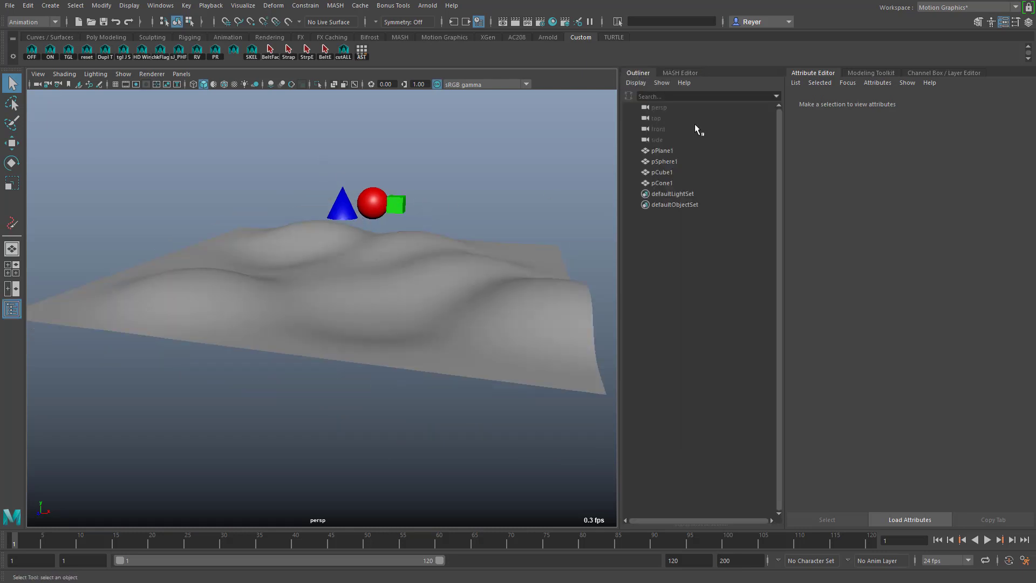
mouse_move(688, 160)
mouse_down()
mouse_move(692, 179)
mouse_move(734, 186)
mouse_up()
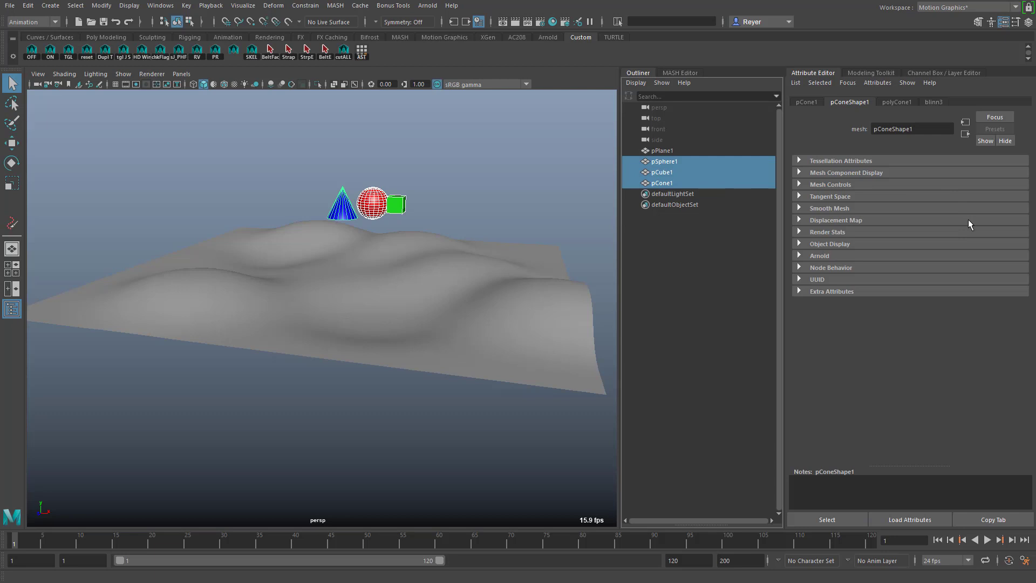
click(950, 72)
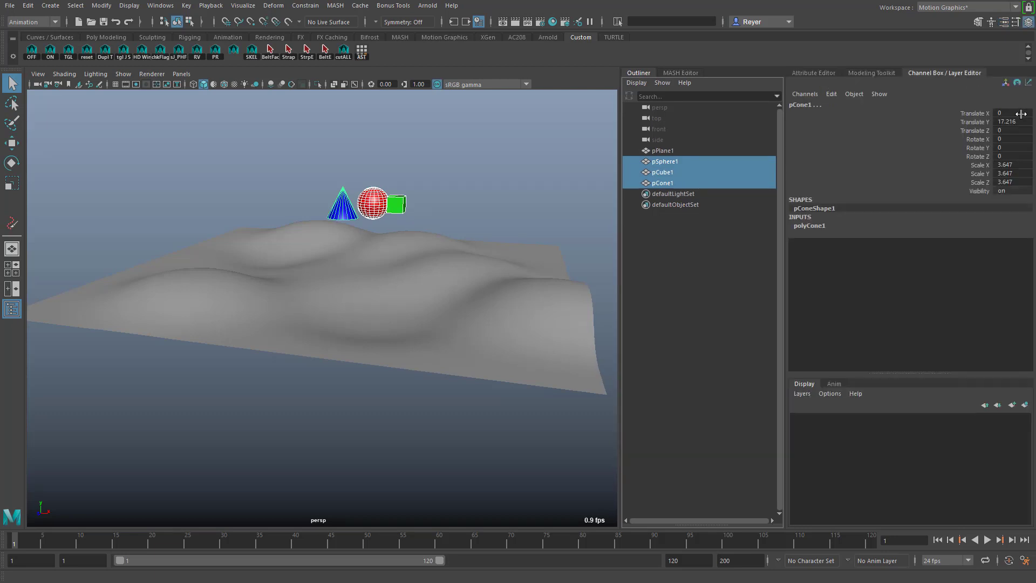
click(1014, 121)
text(0)
key(Return)
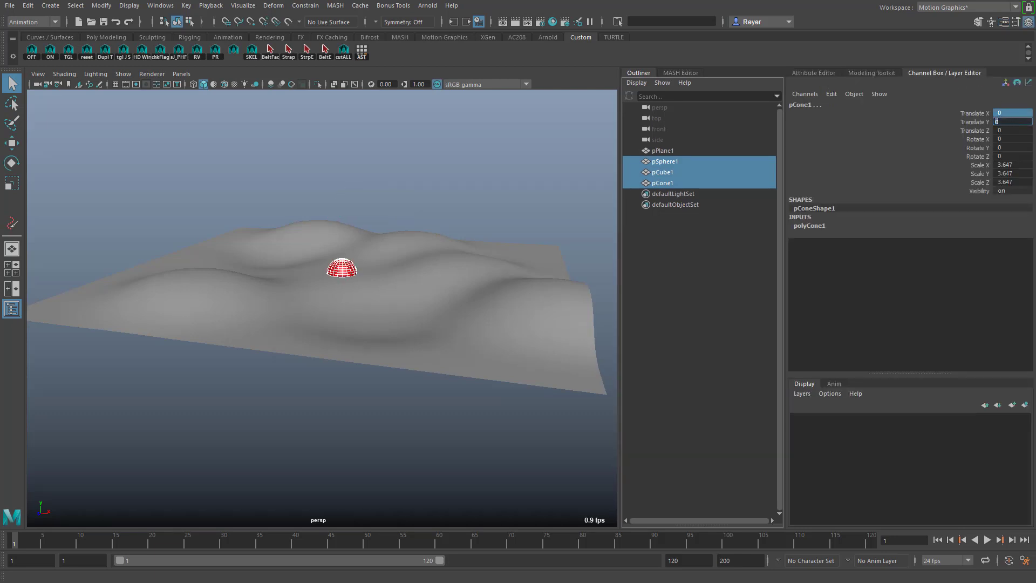
drag(1021, 165, 1022, 181)
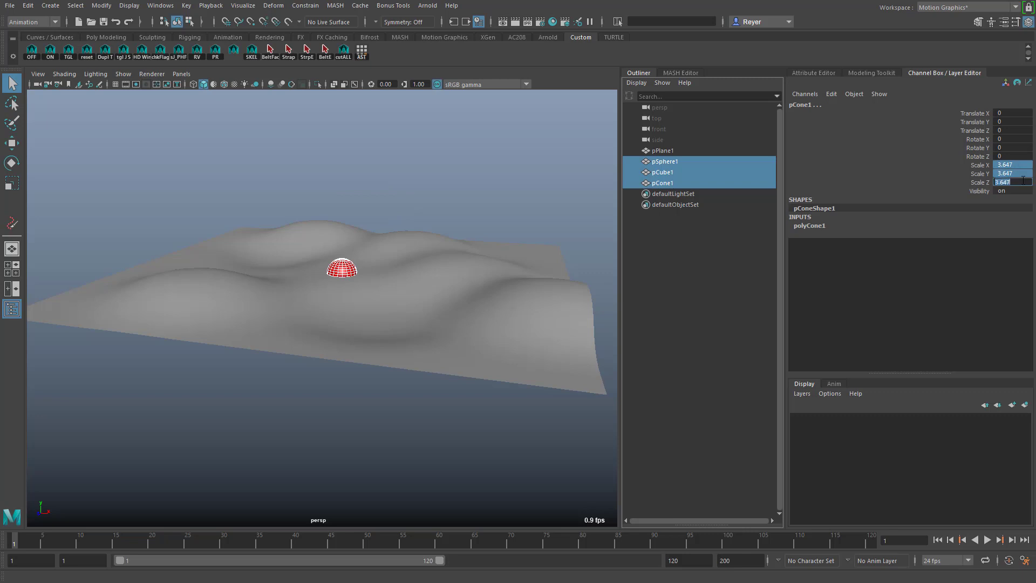
text(1)
key(Return)
Create a new MASH network from the selected sphere, cube and cone
click(680, 72)
alt+drag(594, 273, 547, 296)
click(637, 84)
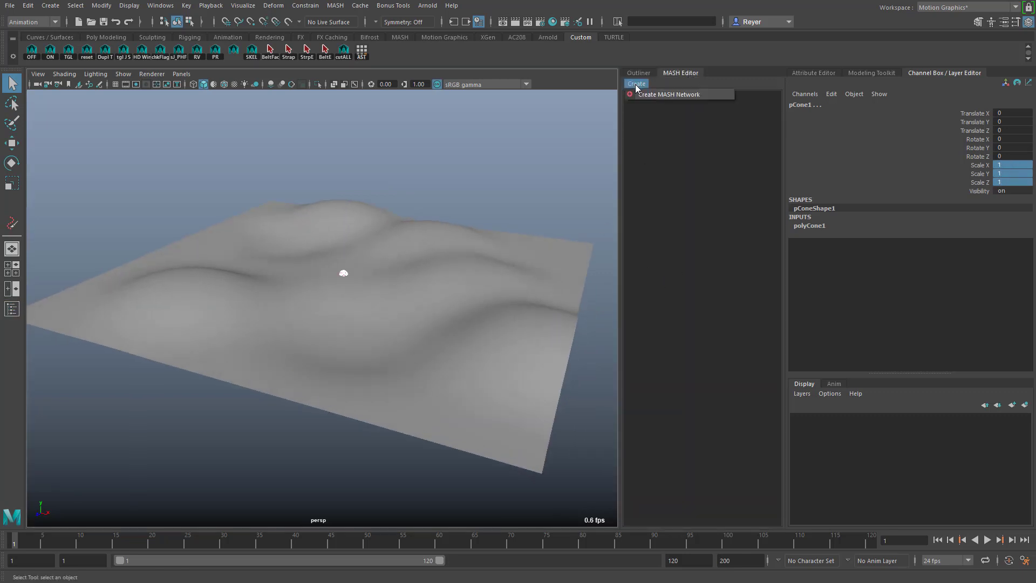
click(648, 96)
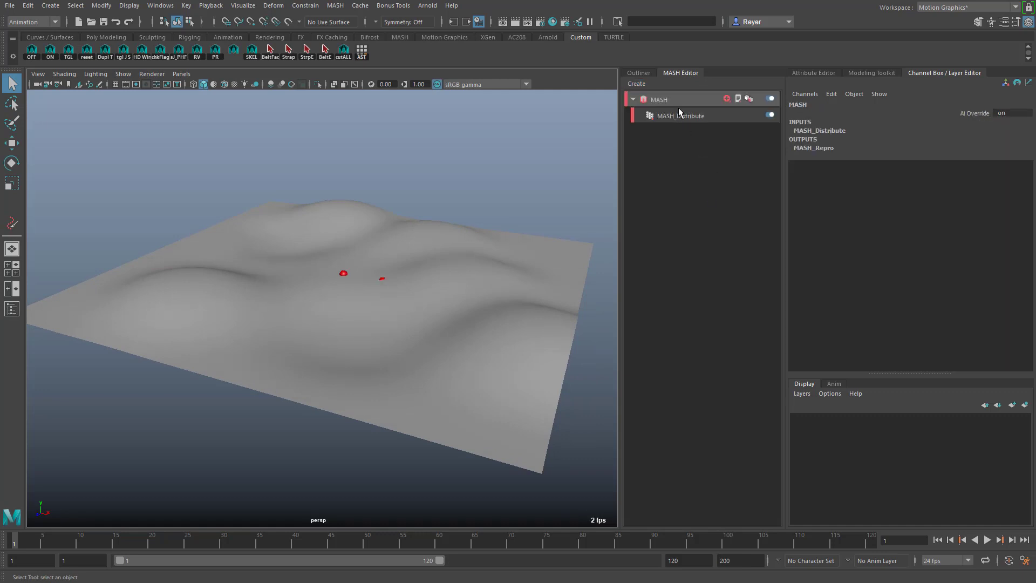
Set MASH_Distribute to 1000 points with Mesh distribution type
click(682, 114)
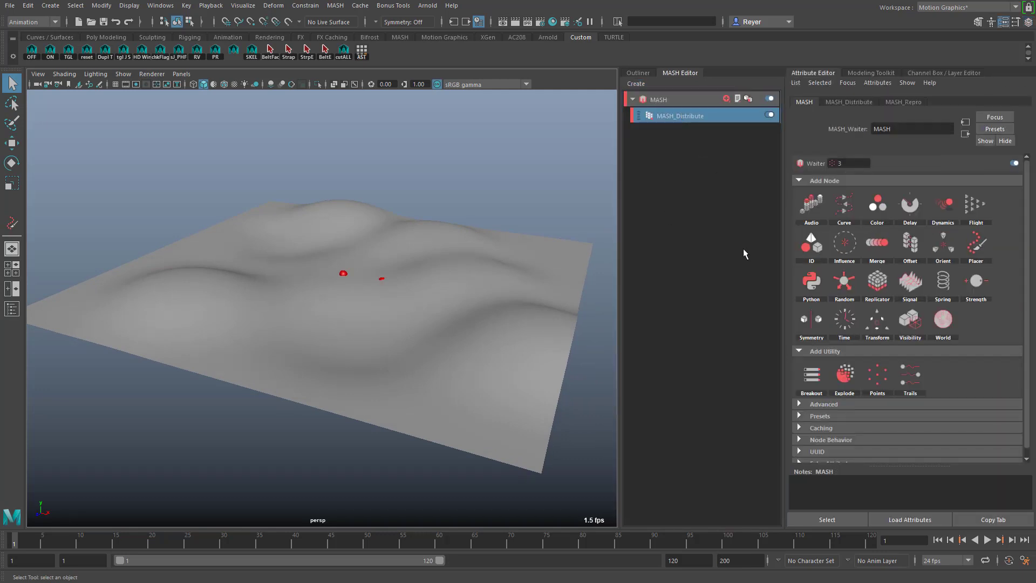
click(702, 113)
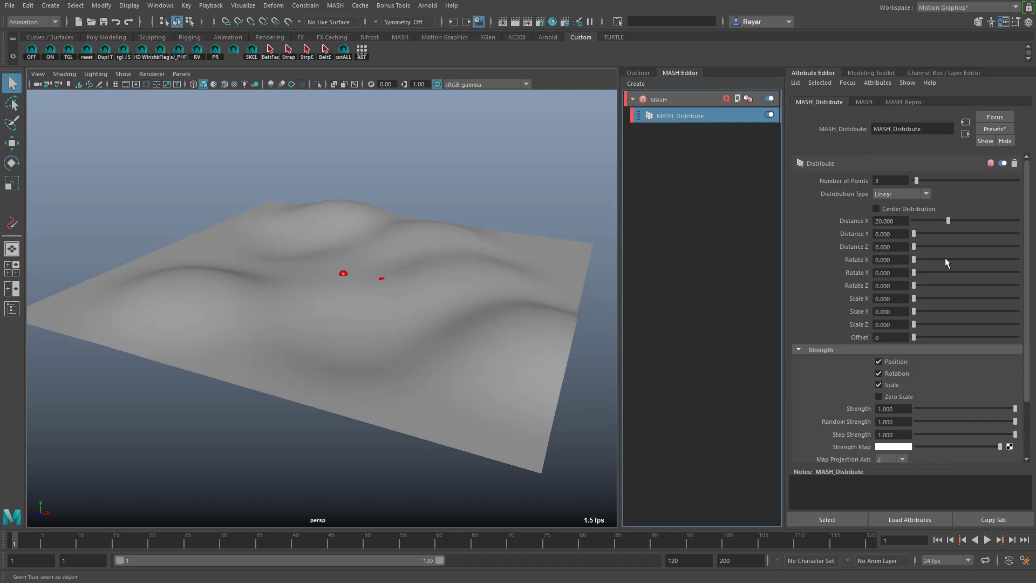
click(891, 180)
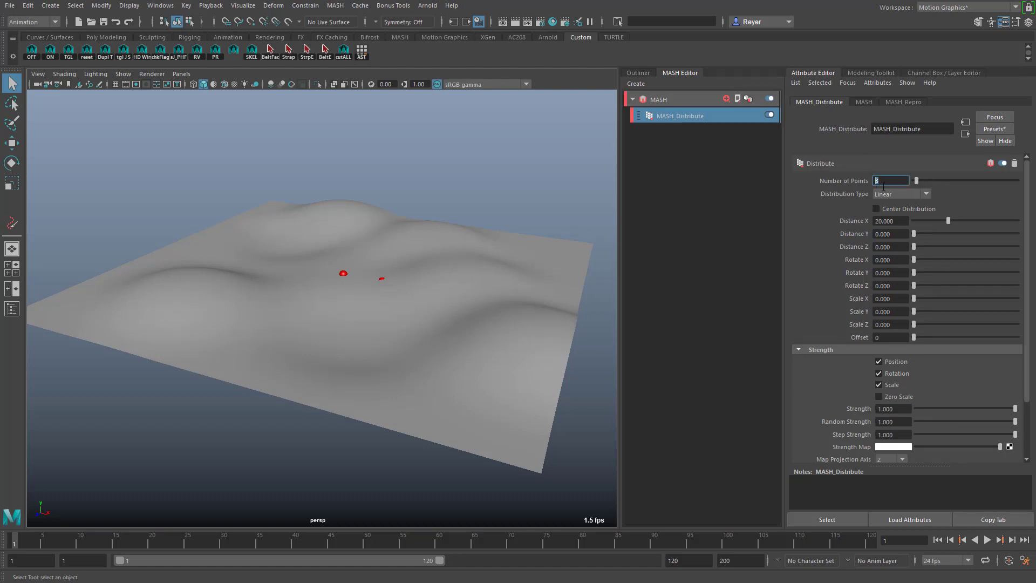
text(1000)
key(Return)
click(909, 196)
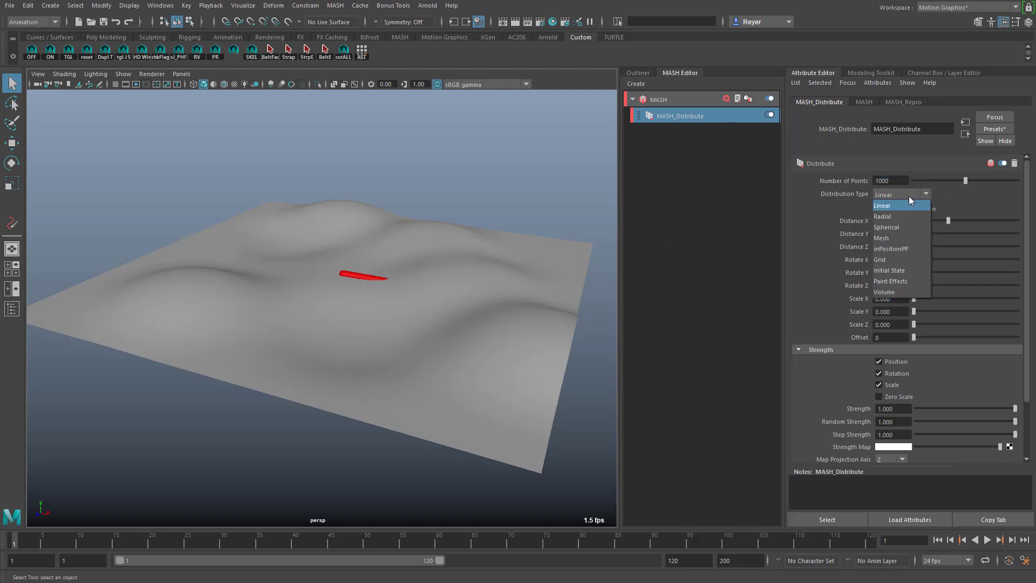
click(889, 239)
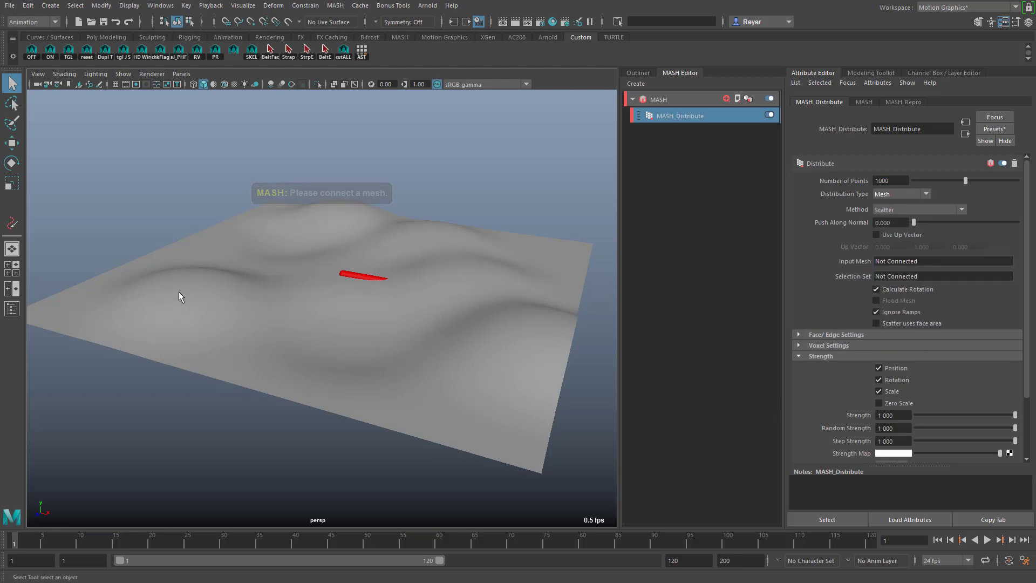
Connect pPlane1 from the Outliner as MASH_Distribute's Input Mesh
click(636, 72)
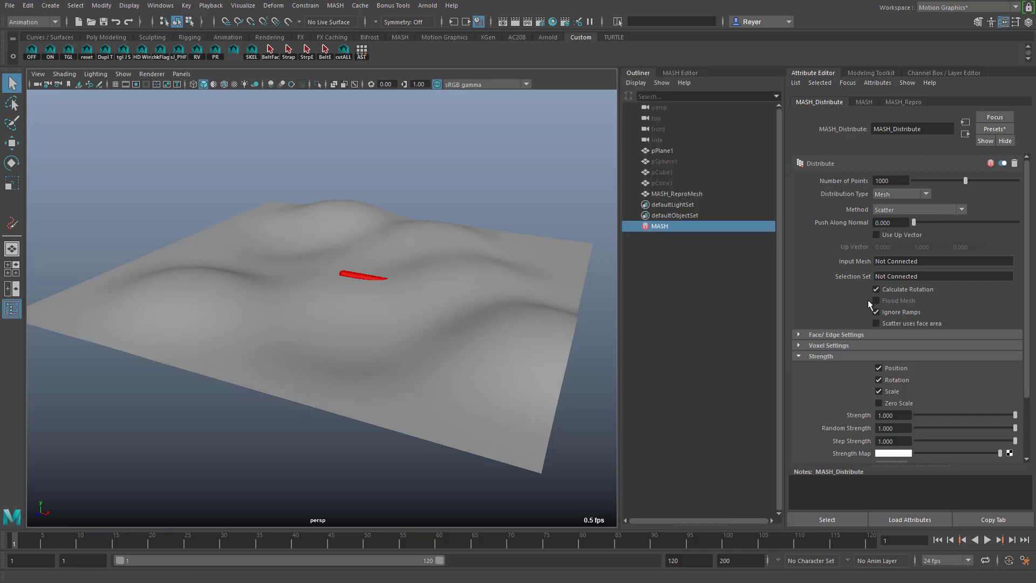
middle_drag(656, 147, 837, 220)
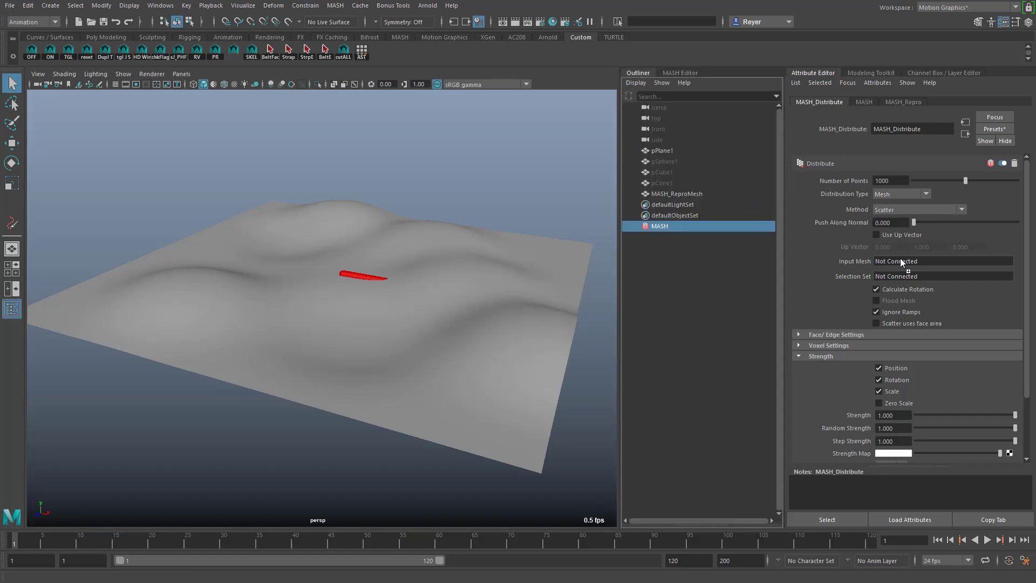
middle_drag(898, 258, 898, 259)
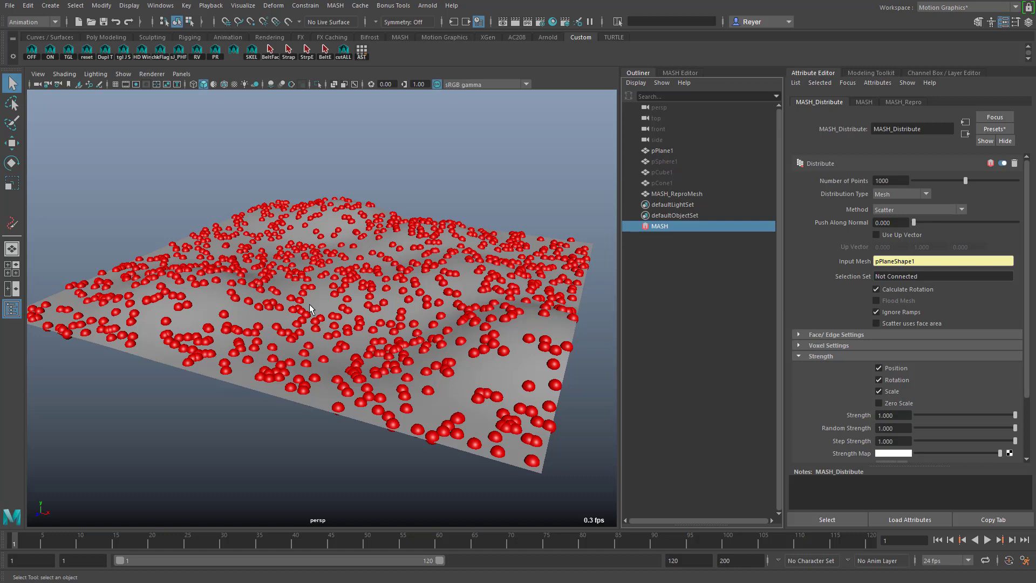
Add an ID node to the MASH network with ID Type set to Random
click(685, 72)
click(726, 99)
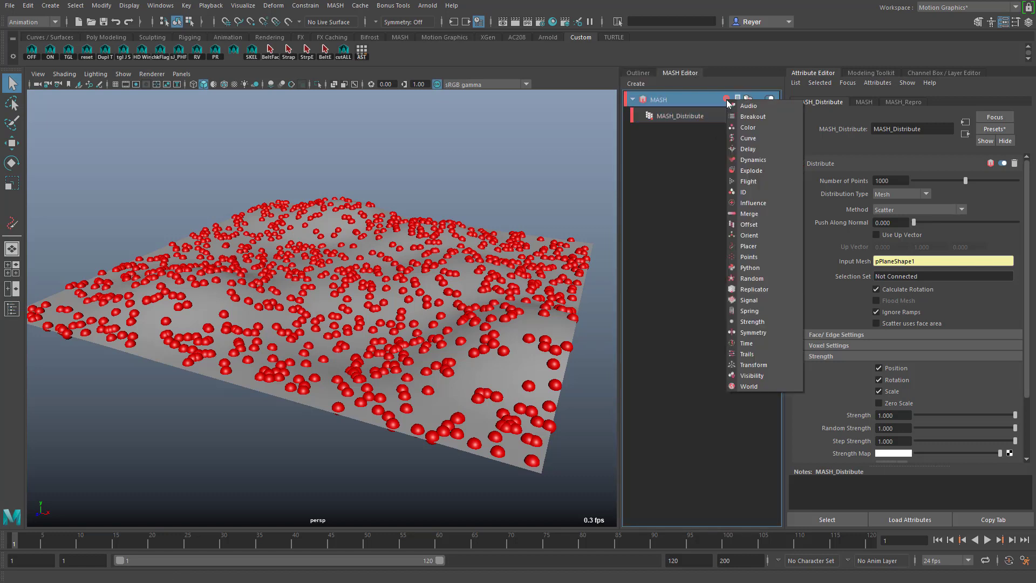
click(756, 192)
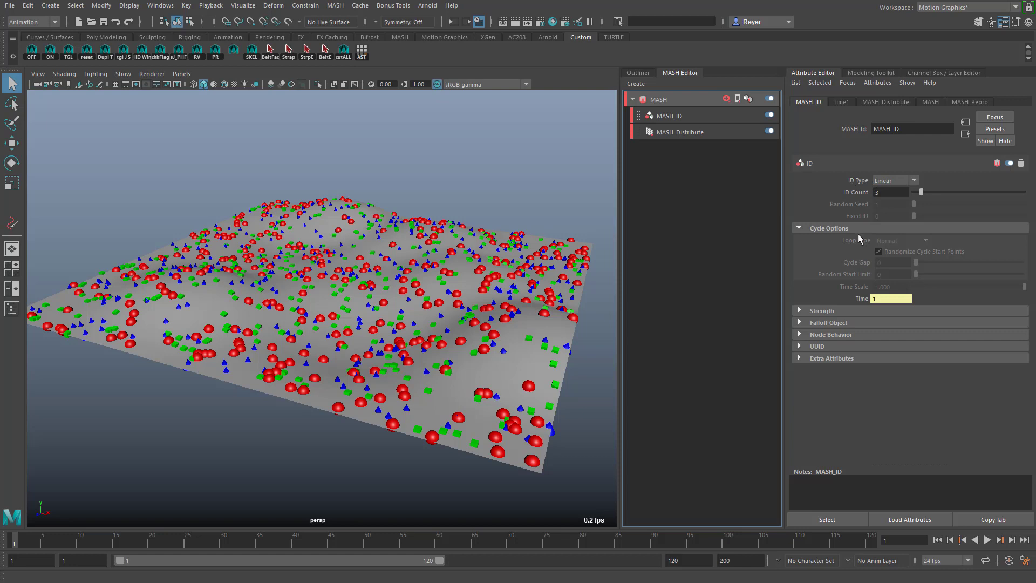
click(888, 183)
click(891, 204)
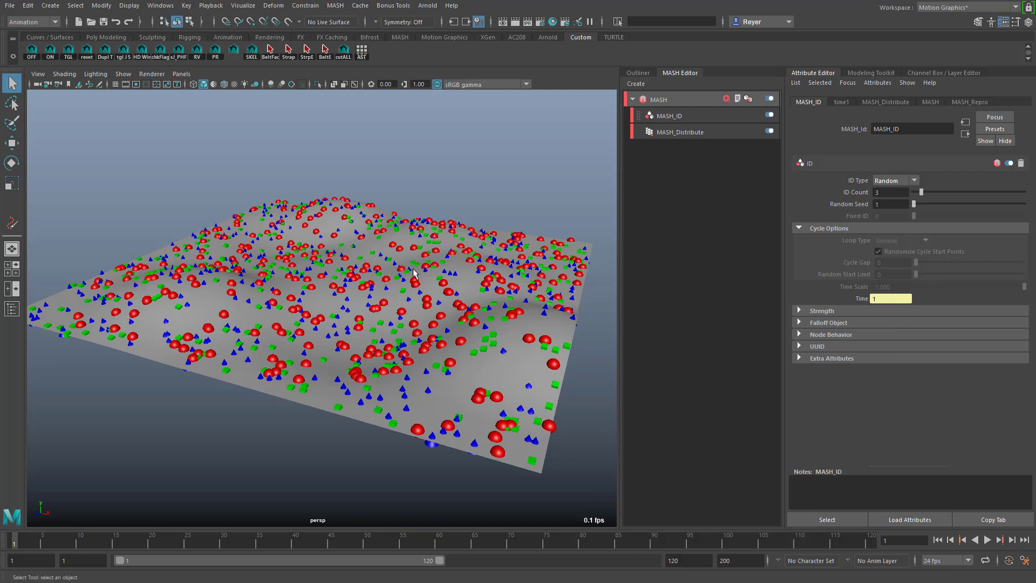
Set MASH_Distribute's Number of Points to 4000
click(685, 133)
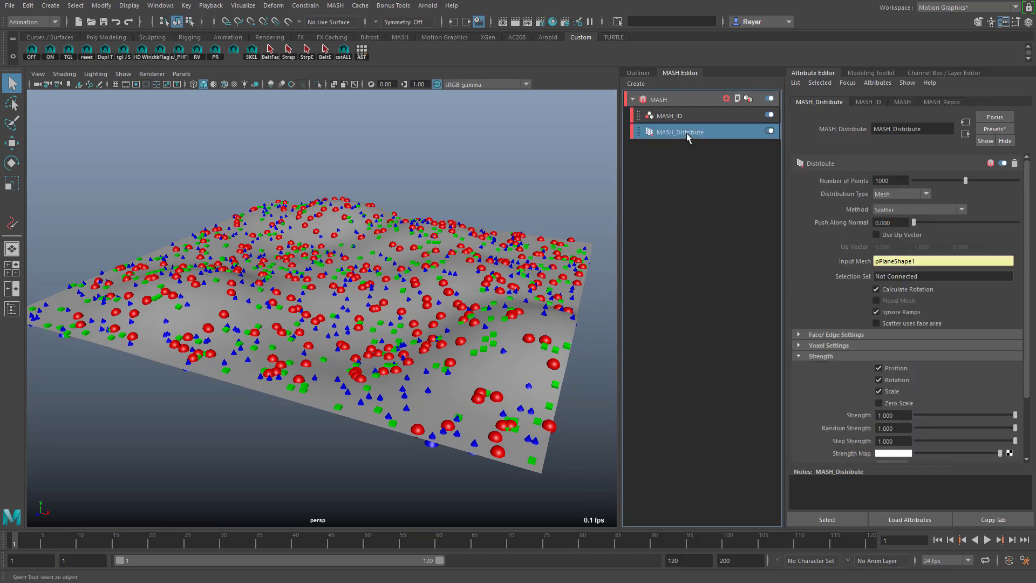
double_click(893, 180)
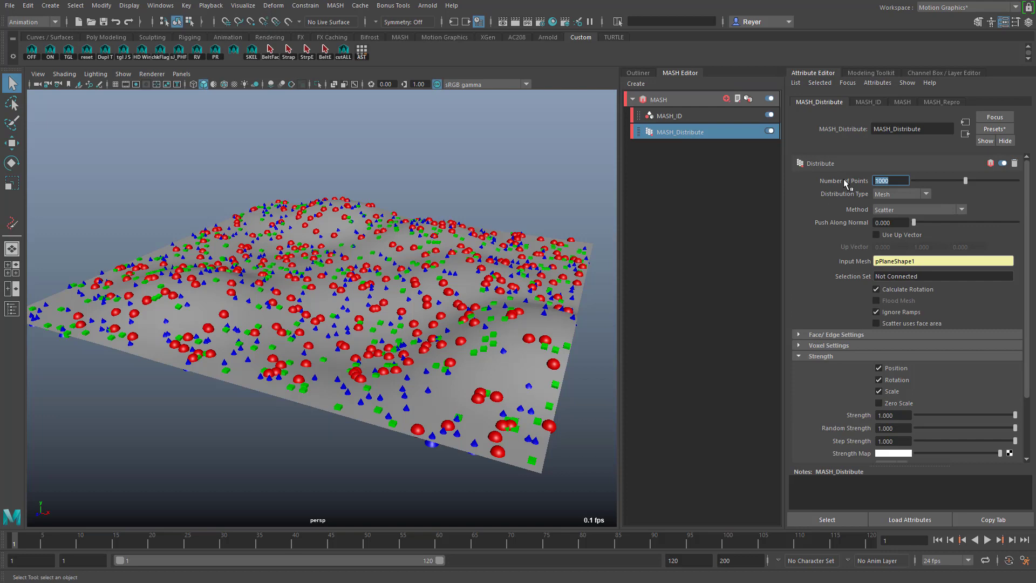
text(4000)
key(Return)
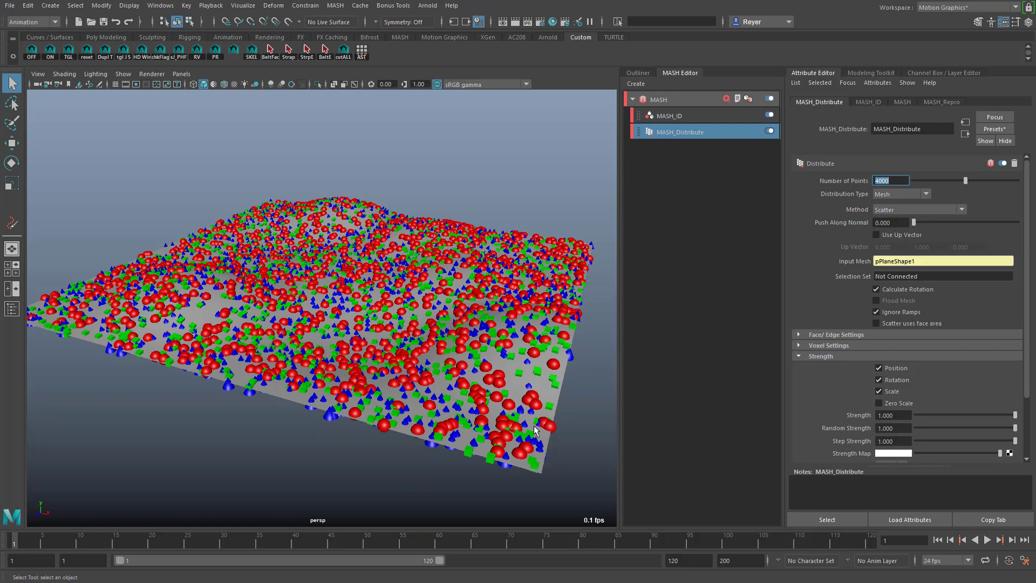
click(727, 99)
click(766, 378)
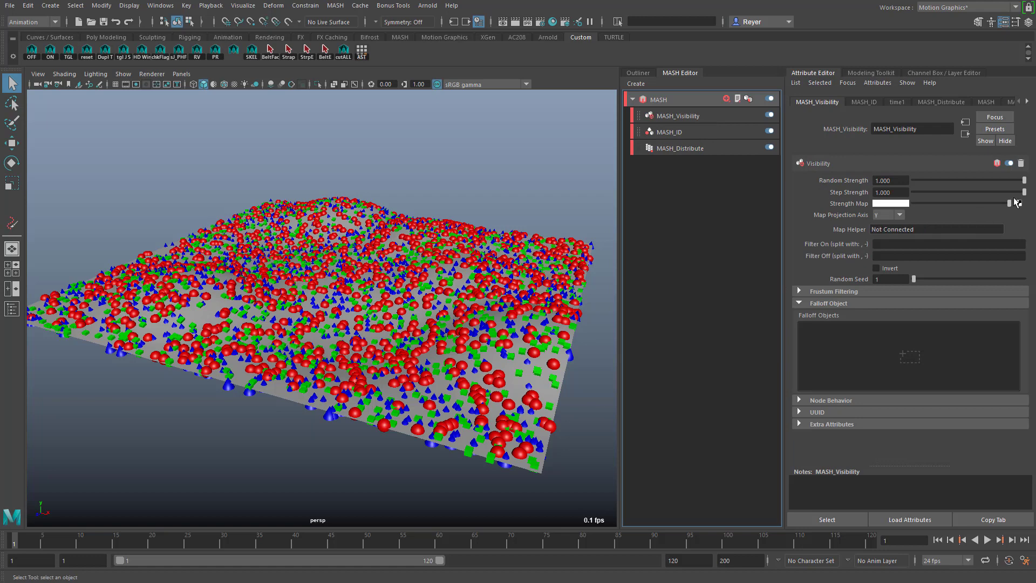
drag(1024, 192, 983, 197)
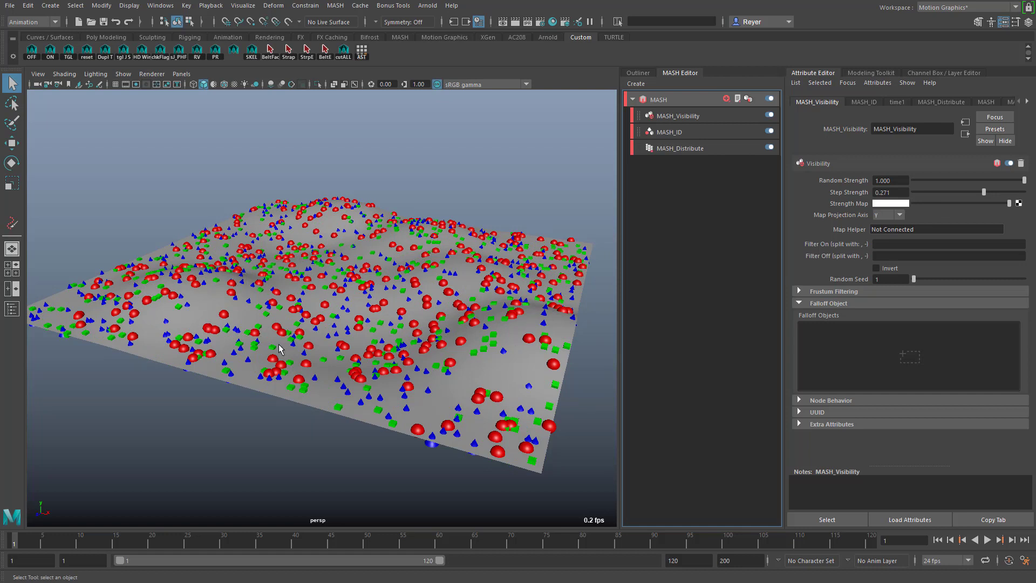
drag(983, 192, 1024, 193)
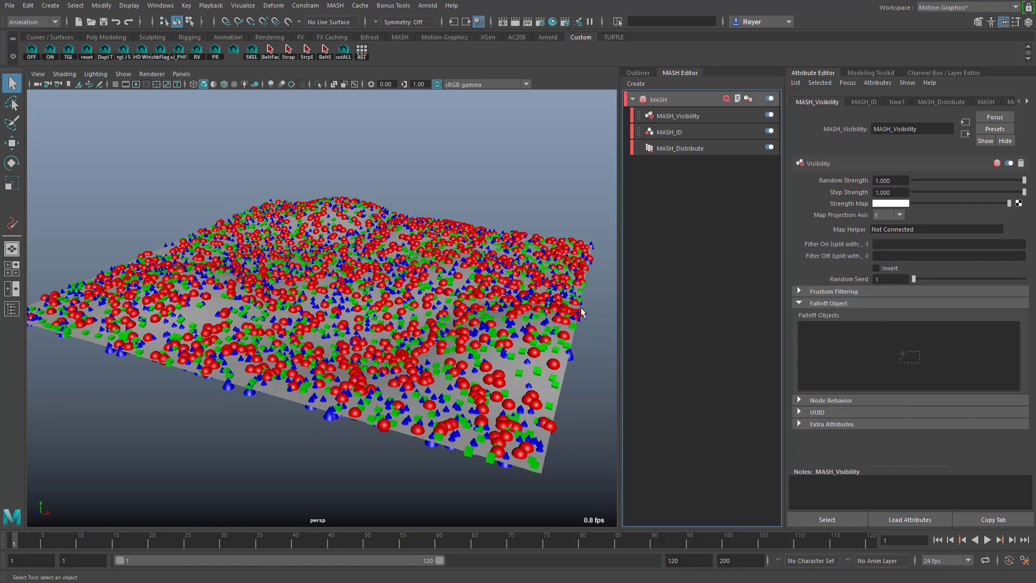
Create a new falloff object for the MASH Visibility node
right_click(859, 334)
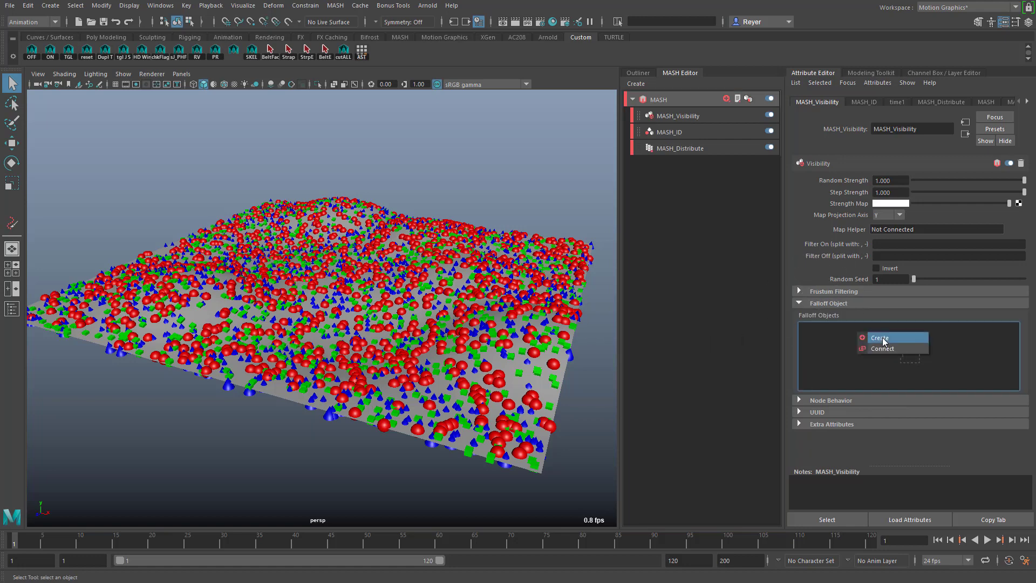
click(884, 339)
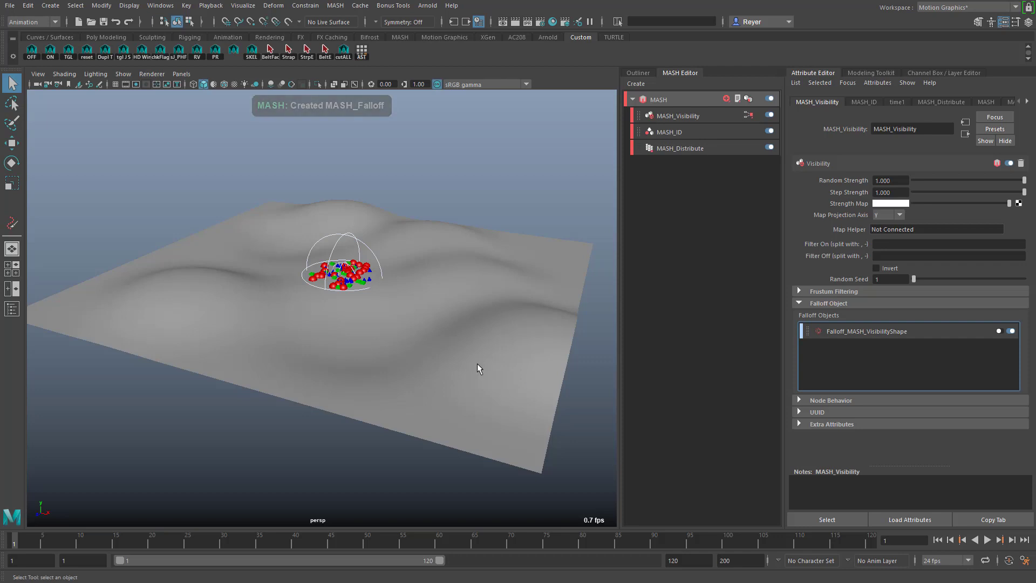
mouse_move(405, 378)
alt+mouse_down()
mouse_move(280, 386)
mouse_move(413, 384)
alt+mouse_up()
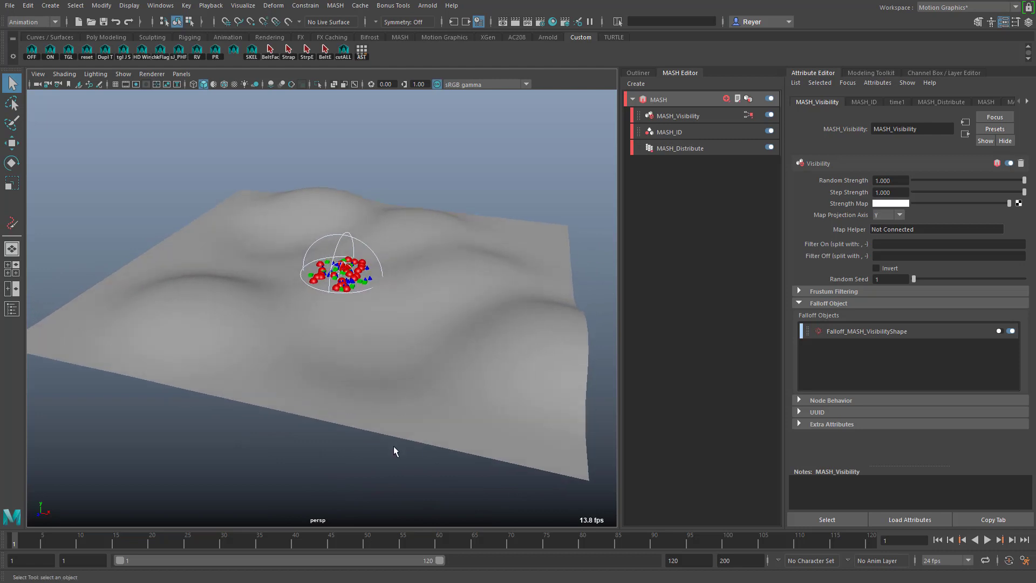
Enlarge and flatten the falloff sphere, then position it near the middle of the hilly plane
key(w)
mouse_move(399, 323)
mouse_down()
mouse_move(579, 351)
mouse_move(418, 345)
mouse_up()
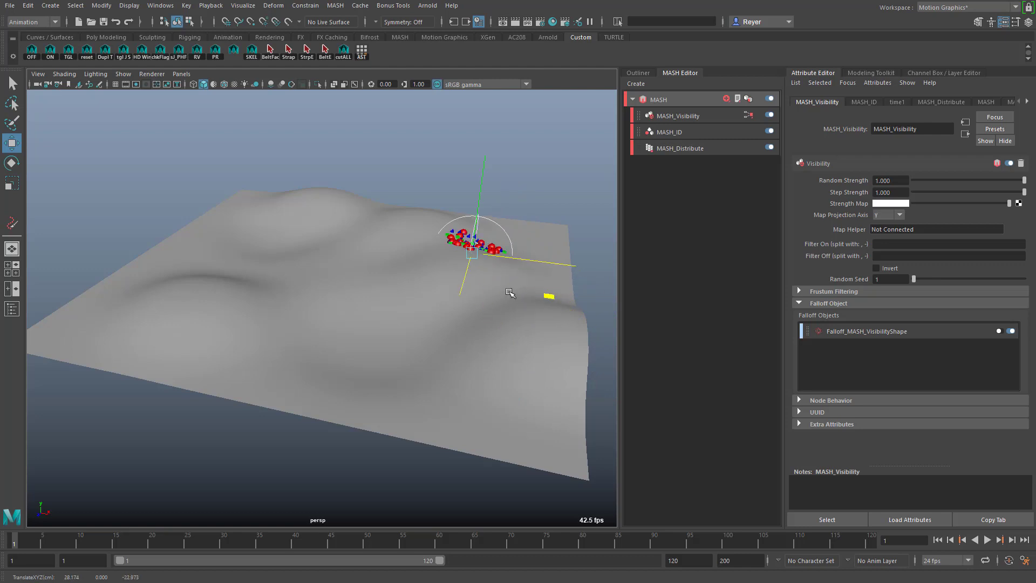
key(r)
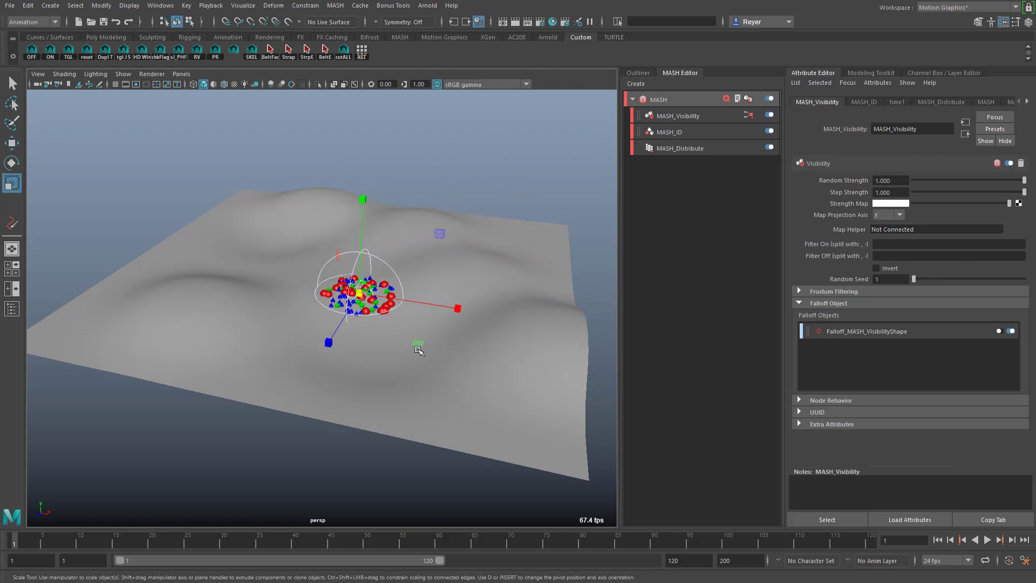
mouse_move(361, 294)
mouse_down()
mouse_move(372, 293)
mouse_move(324, 382)
mouse_up()
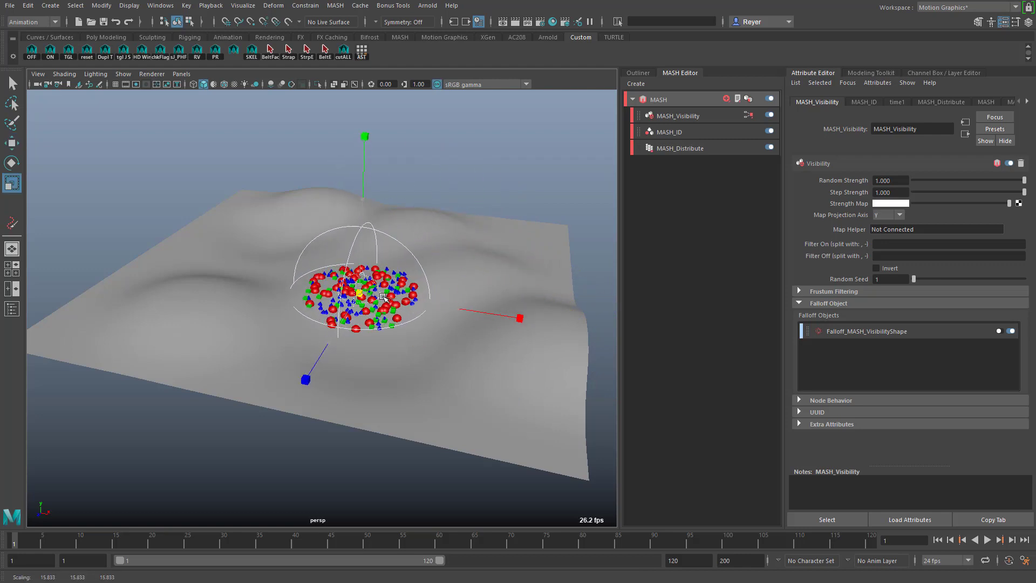
drag(326, 346, 429, 409)
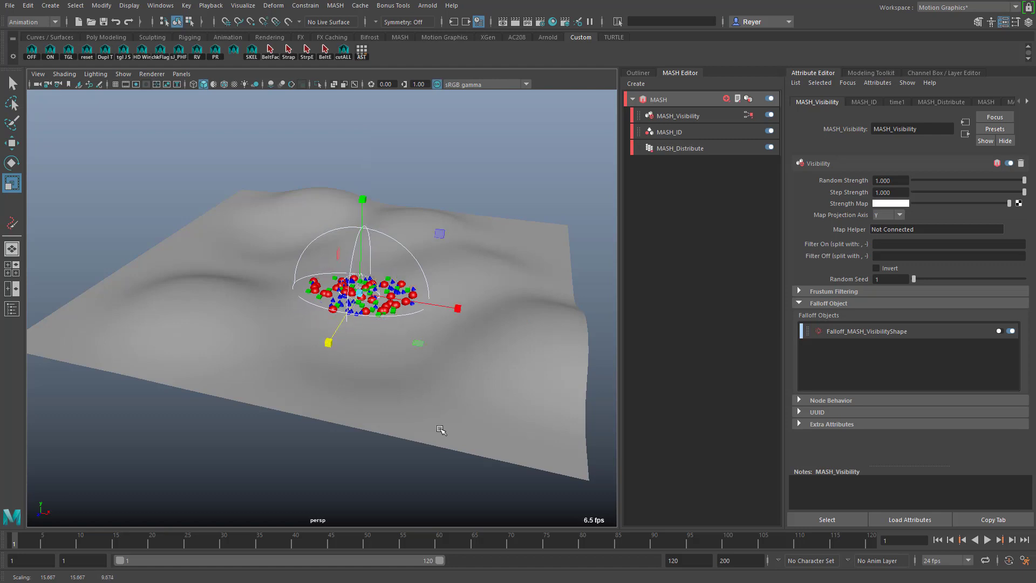
key(w)
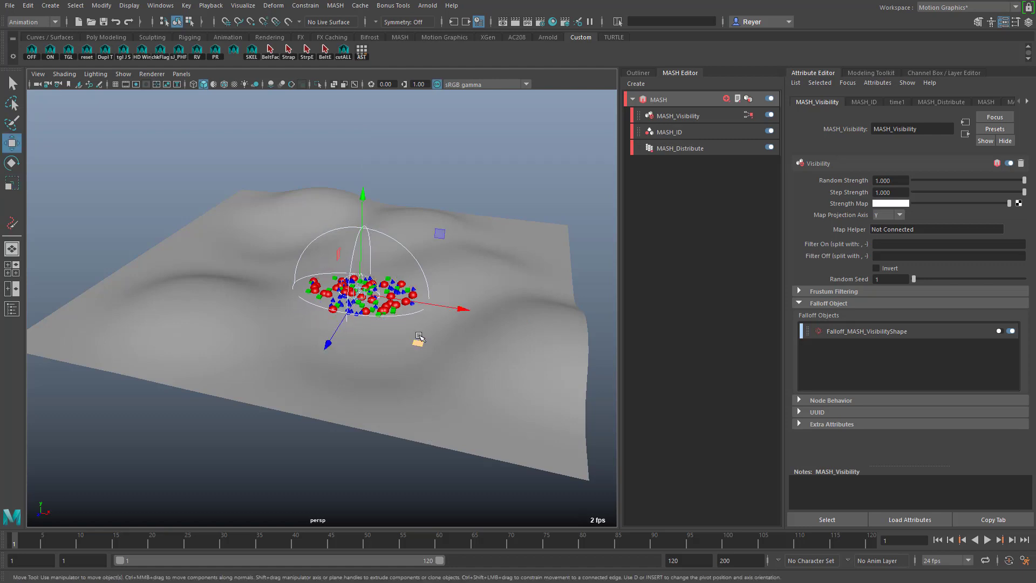
mouse_move(418, 344)
mouse_down()
mouse_move(563, 413)
mouse_move(368, 338)
mouse_up()
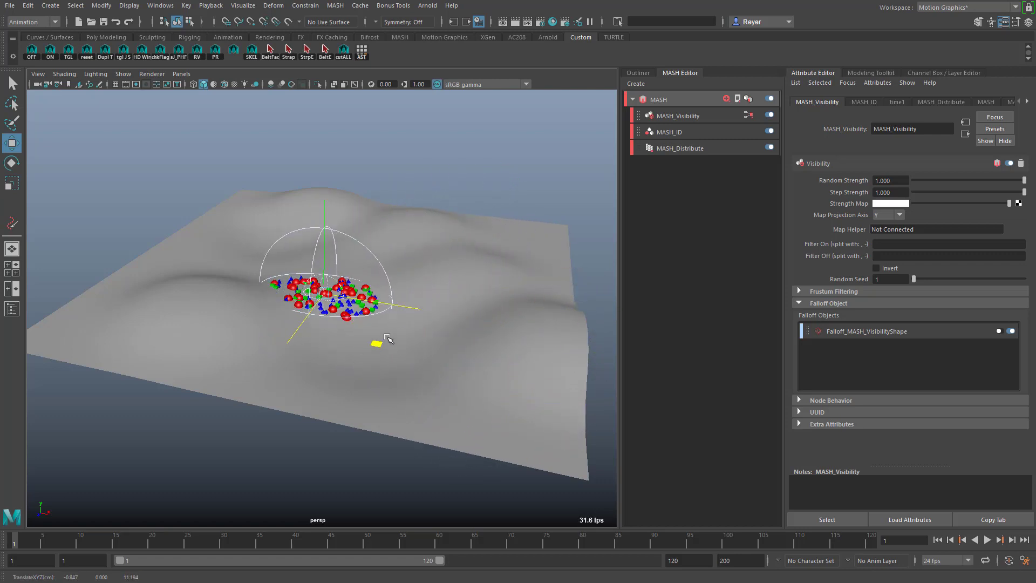
drag(369, 338, 375, 344)
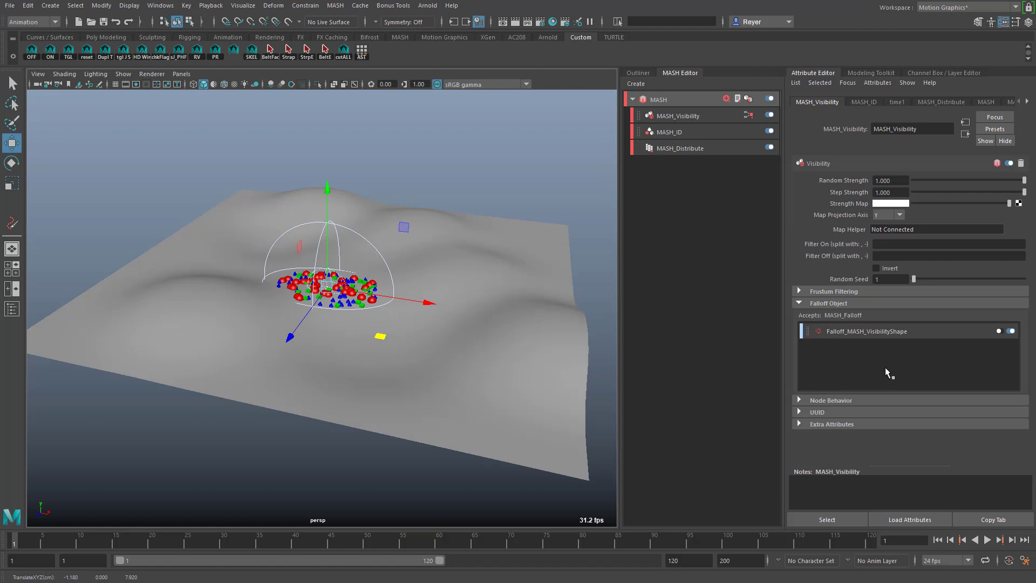
In the falloff's settings, keep Shape as Sphere and set Mode to Add
double_click(849, 330)
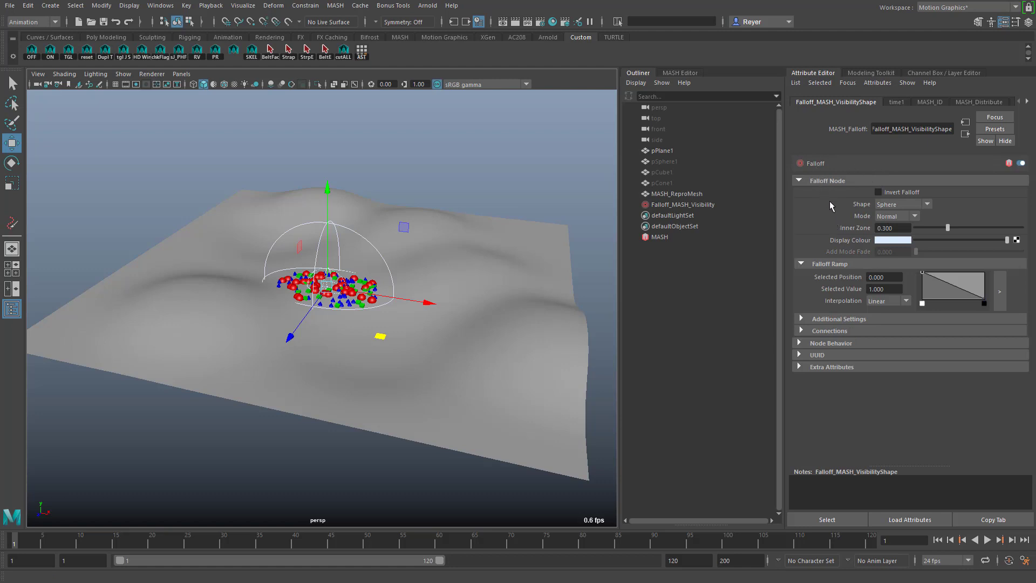
click(888, 206)
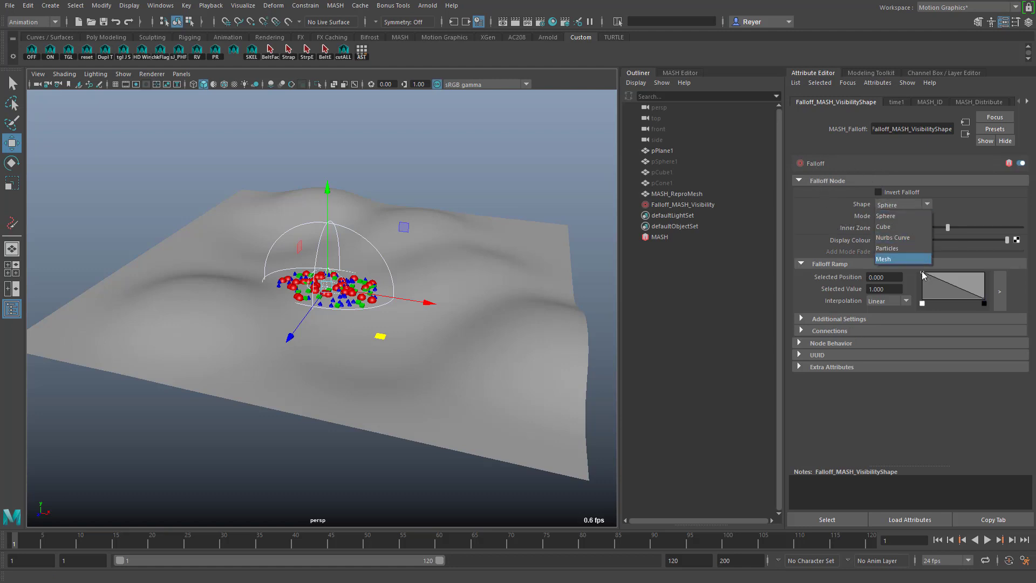
click(817, 205)
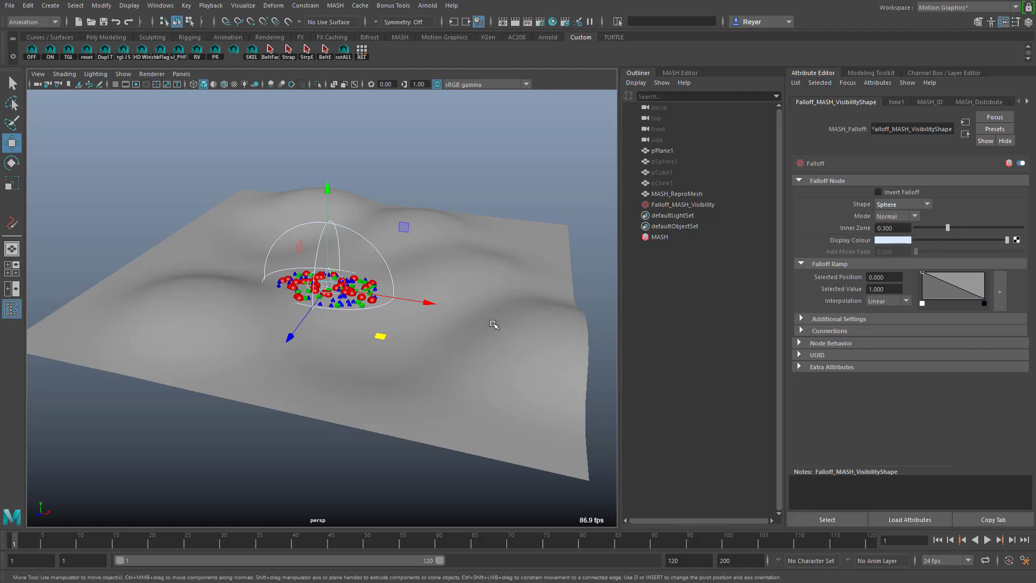
click(887, 219)
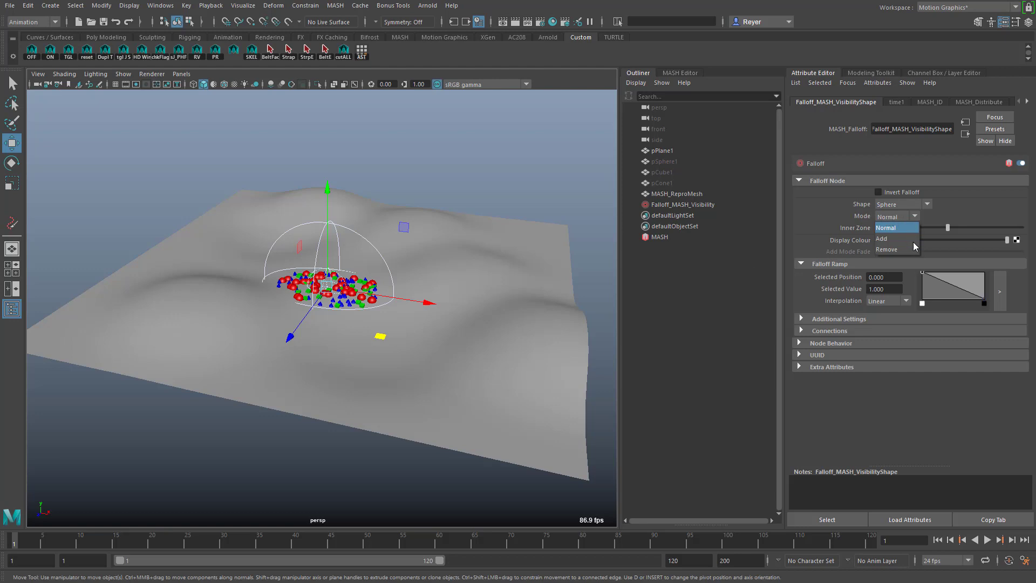
click(897, 238)
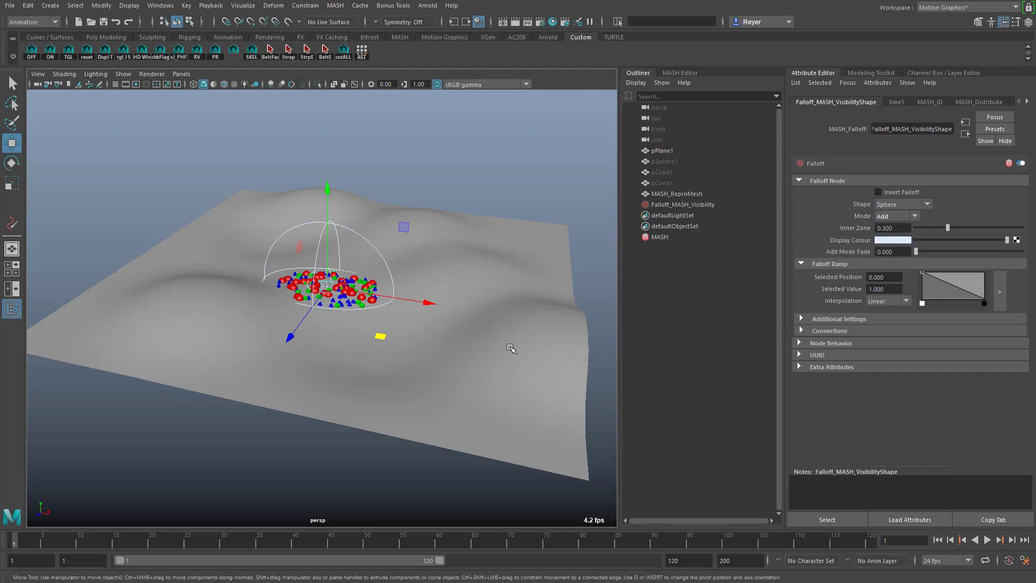
Sweep the falloff across the terrain to reveal a looping trail of instances, then orbit to inspect it
mouse_move(380, 335)
middle_down()
mouse_move(475, 426)
mouse_move(537, 322)
mouse_move(509, 280)
mouse_move(283, 259)
middle_up()
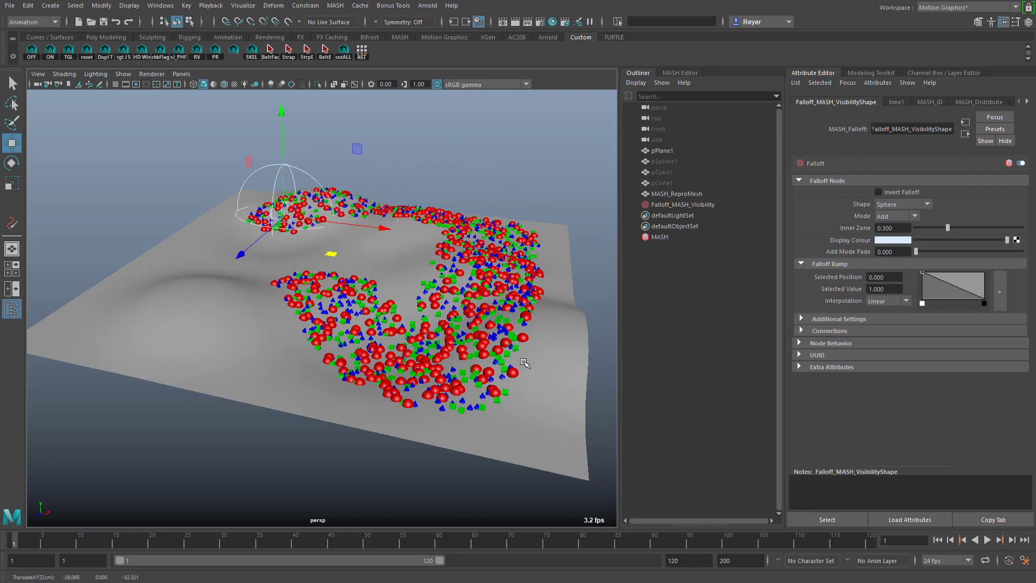
alt+drag(410, 324, 431, 353)
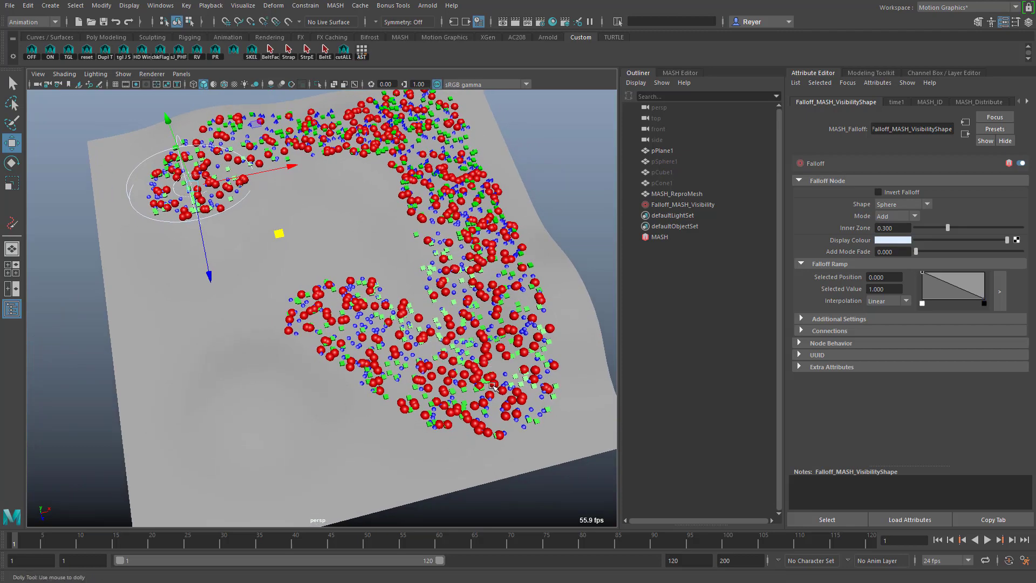
mouse_move(430, 353)
alt+mouse_down()
mouse_move(435, 407)
mouse_move(404, 399)
alt+mouse_up()
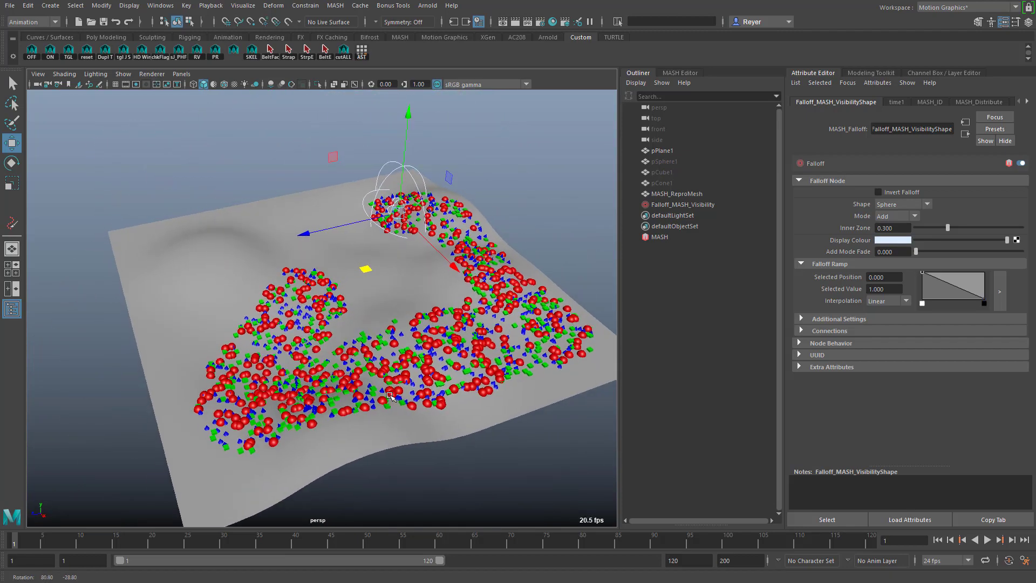